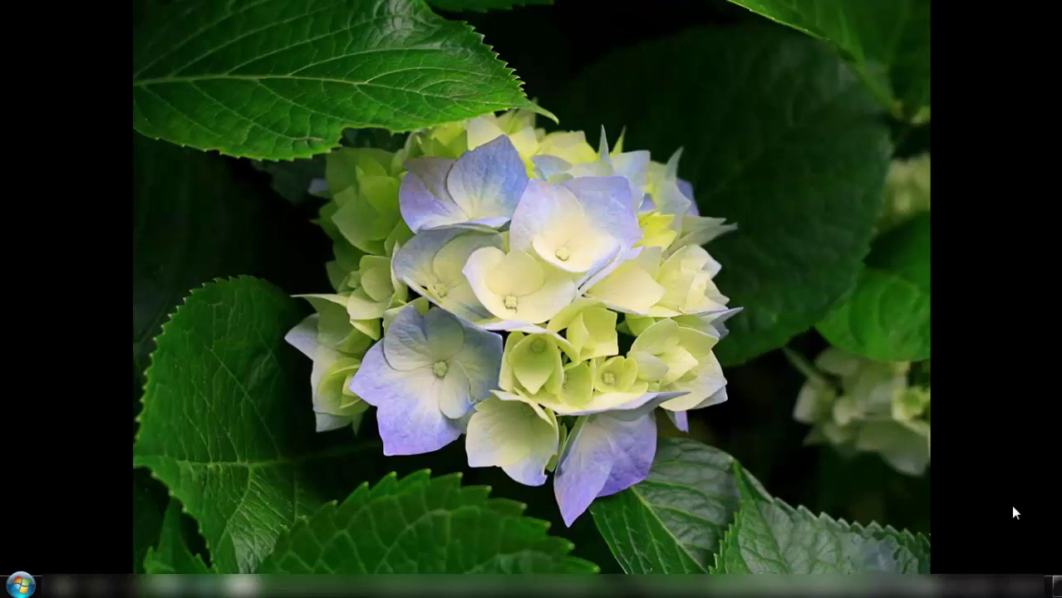
Launch Torchmate CAD-CAM V9 with its blank drawing.
{"action": "left_click", "coordinate": [20, 585]}
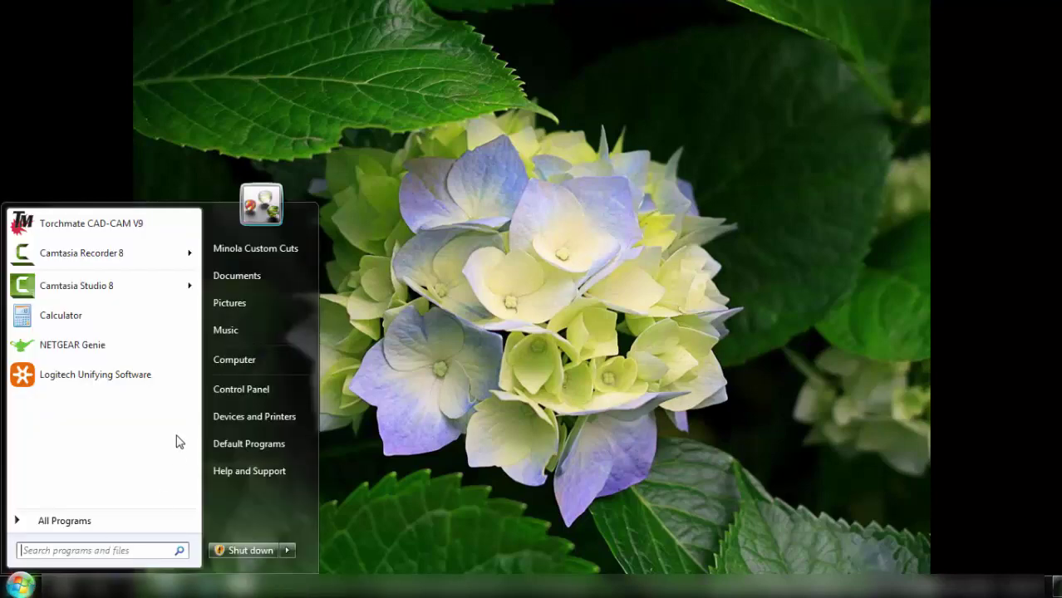
{"action": "left_click", "coordinate": [140, 237]}
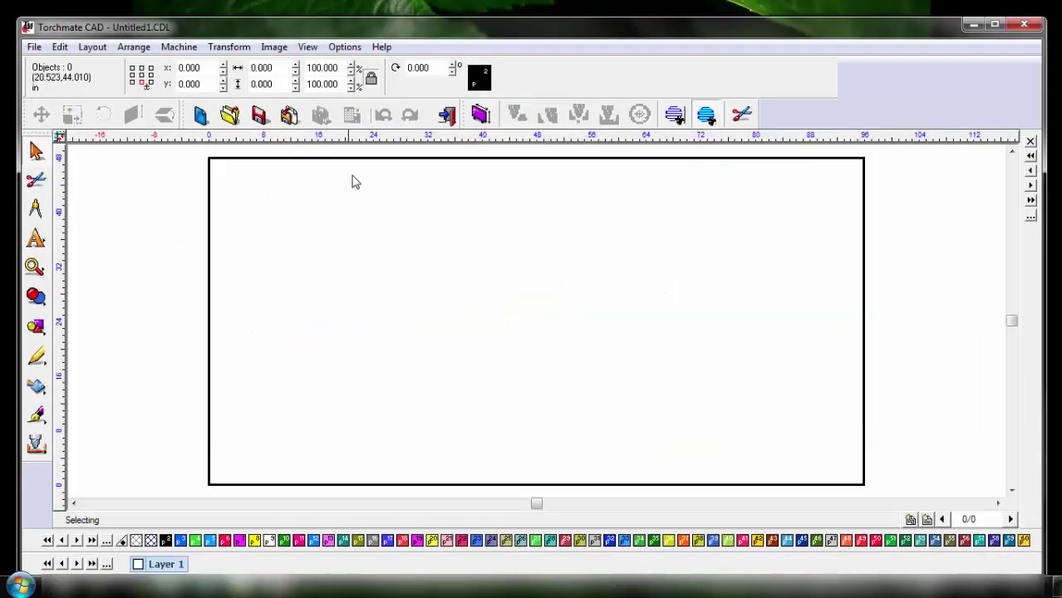
Check the program's version, build and serial number in the About information.
{"action": "left_click", "coordinate": [381, 47]}
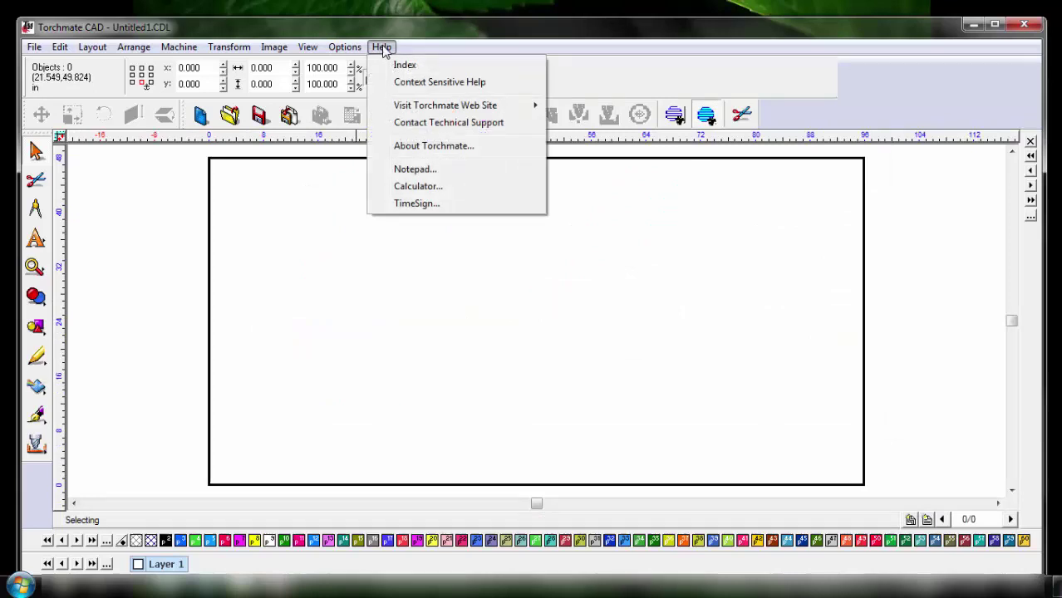
{"action": "left_click", "coordinate": [430, 147]}
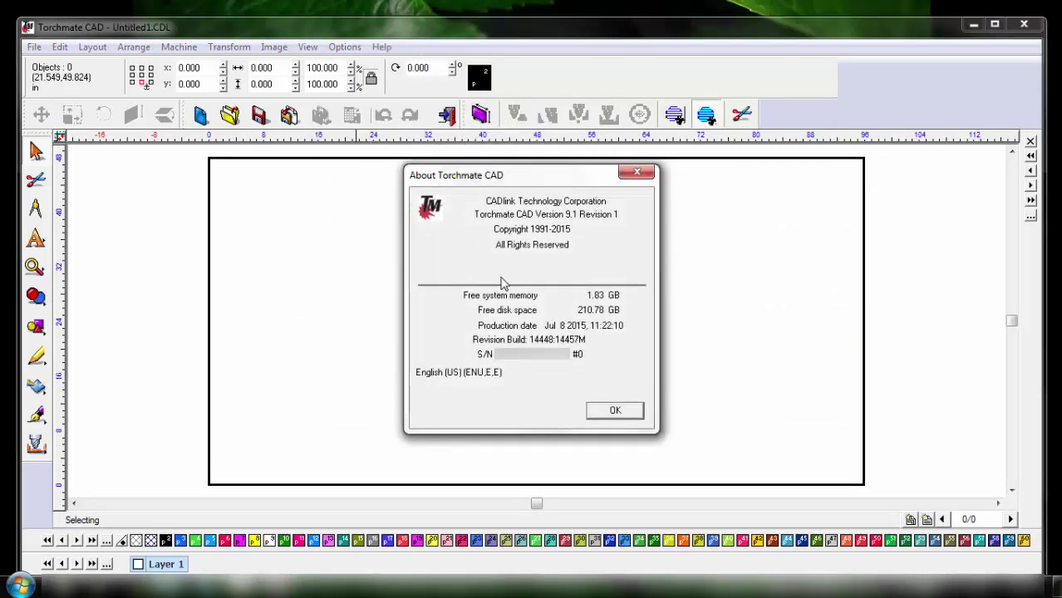
{"action": "double_click", "coordinate": [573, 356]}
{"action": "left_click", "coordinate": [615, 411]}
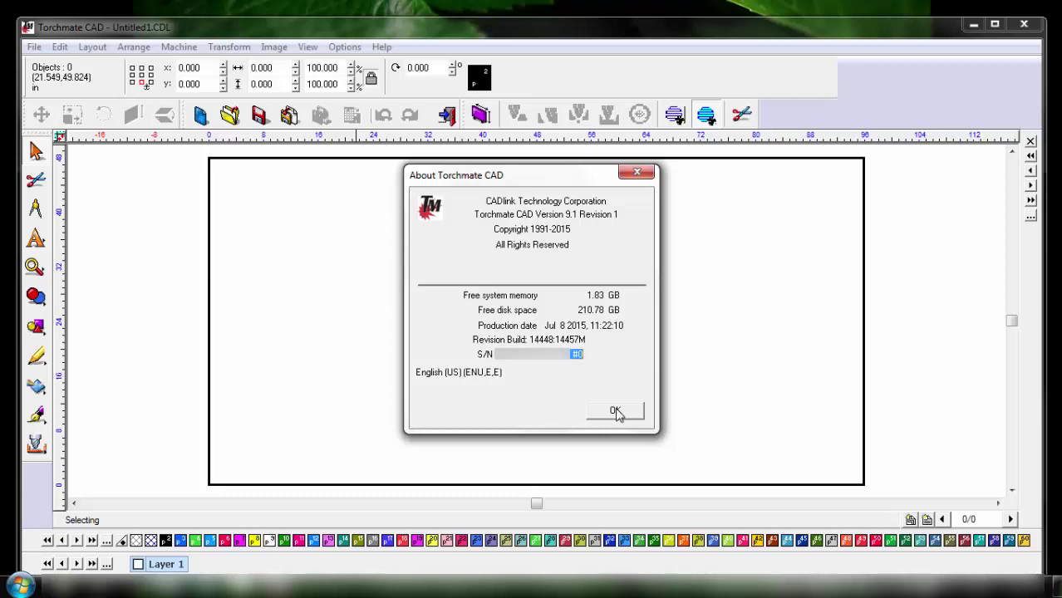
{"action": "left_click", "coordinate": [614, 411]}
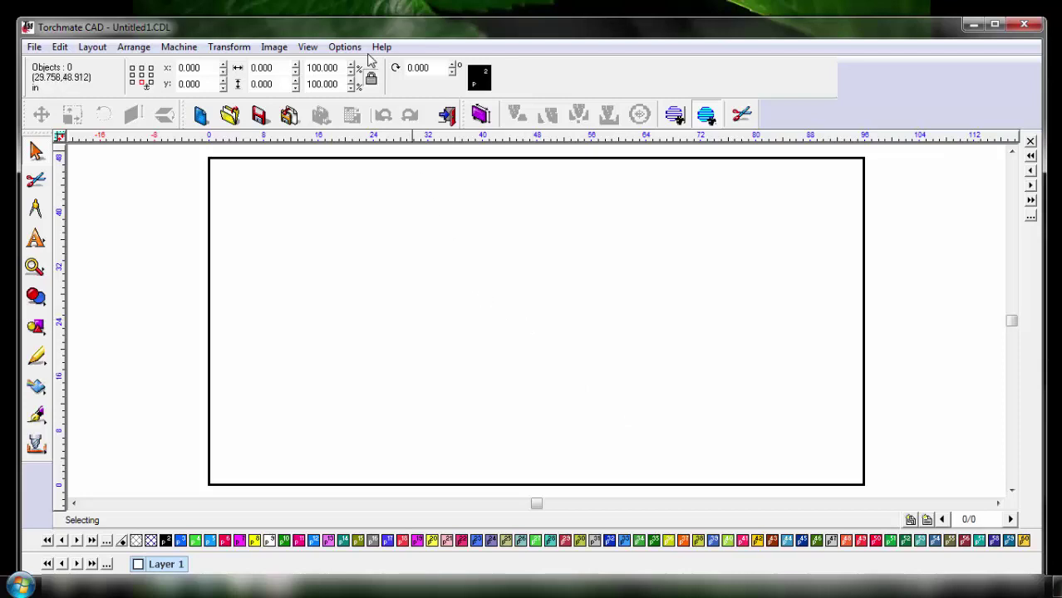
Set the measurement units to inches in the general preferences.
{"action": "left_click", "coordinate": [345, 47]}
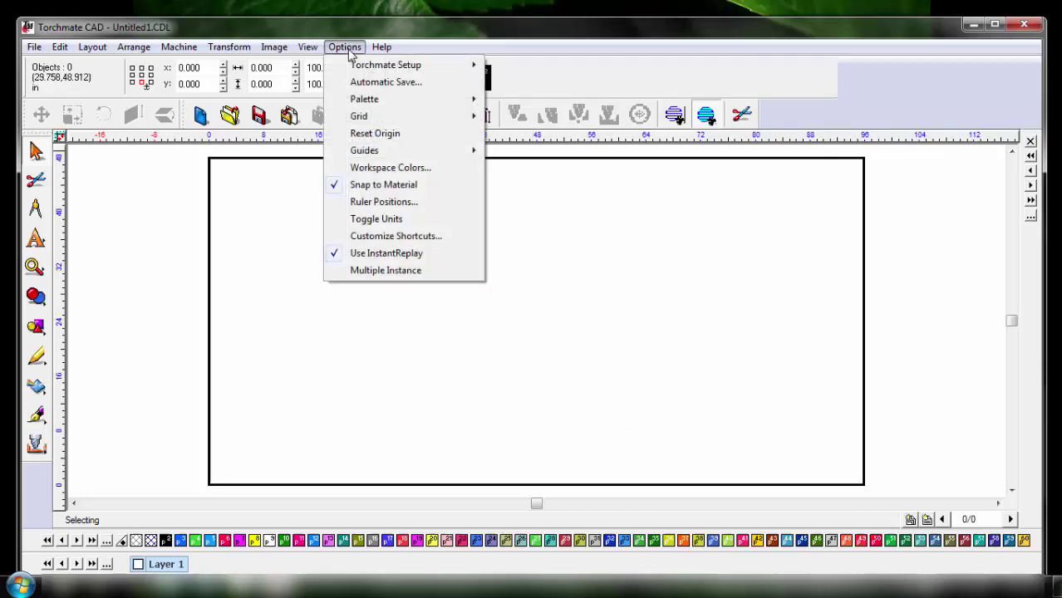
{"action": "mouse_move", "coordinate": [379, 66]}
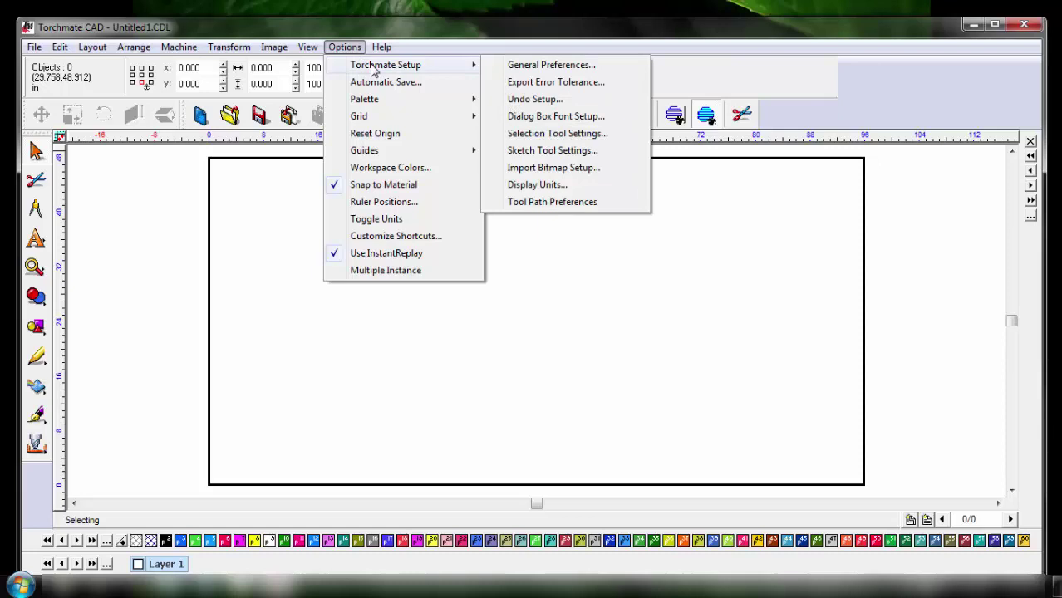
{"action": "left_click", "coordinate": [534, 67]}
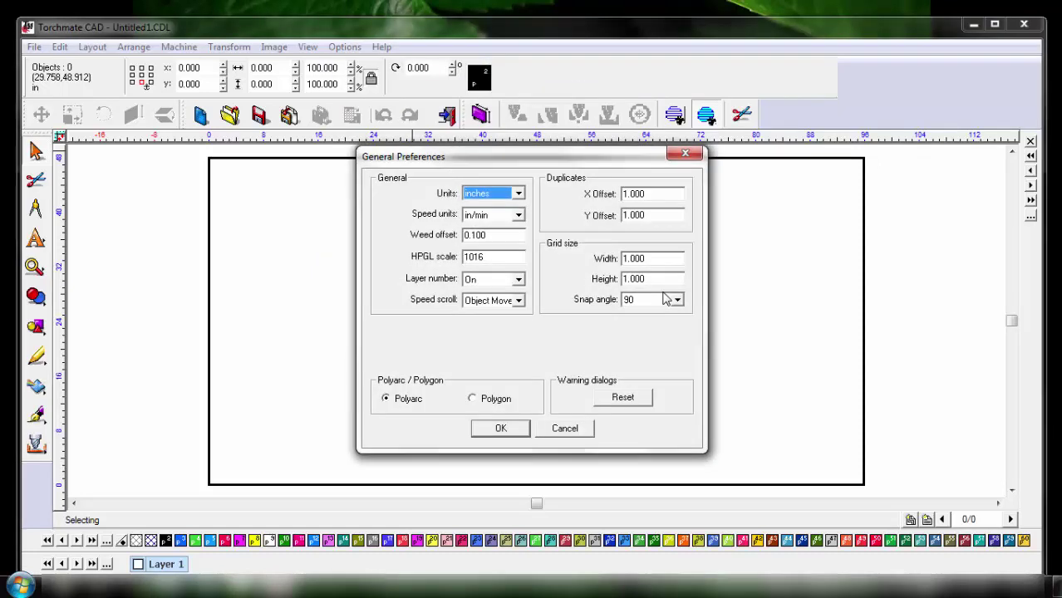
{"action": "left_click", "coordinate": [517, 192]}
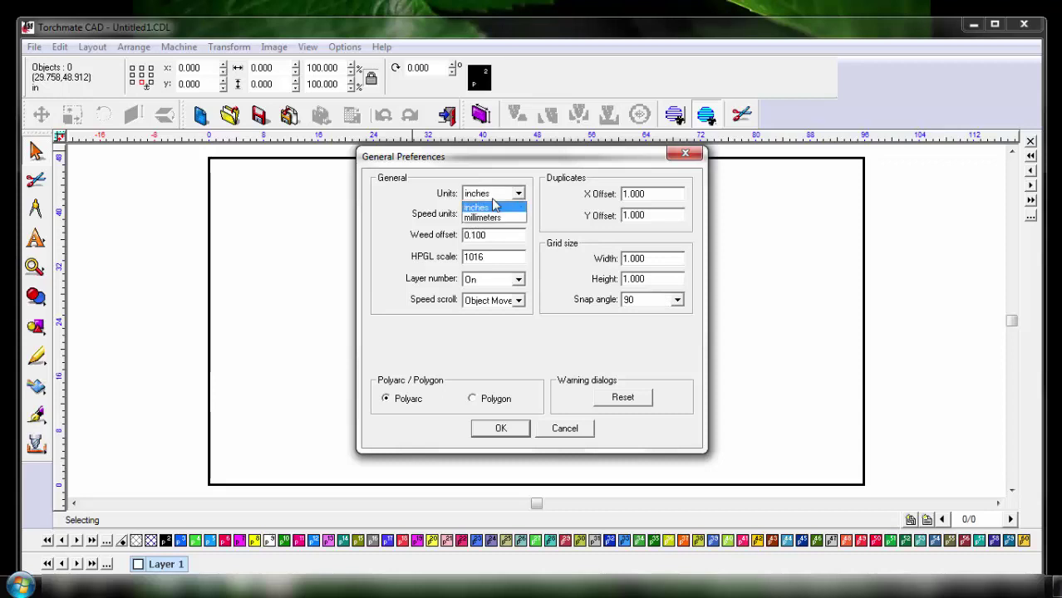
{"action": "left_click", "coordinate": [487, 208]}
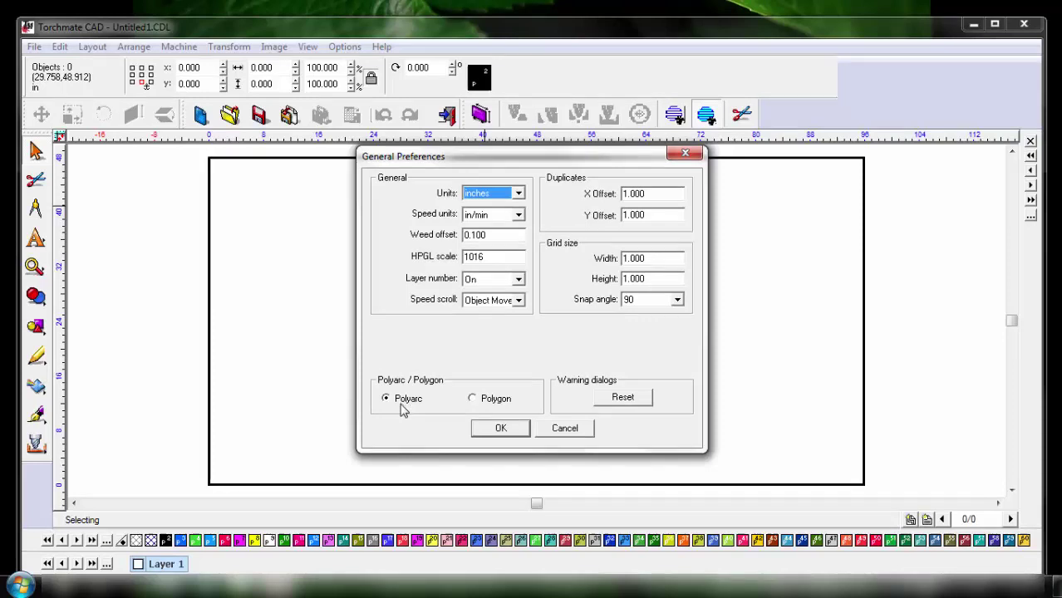
{"action": "left_click", "coordinate": [508, 429]}
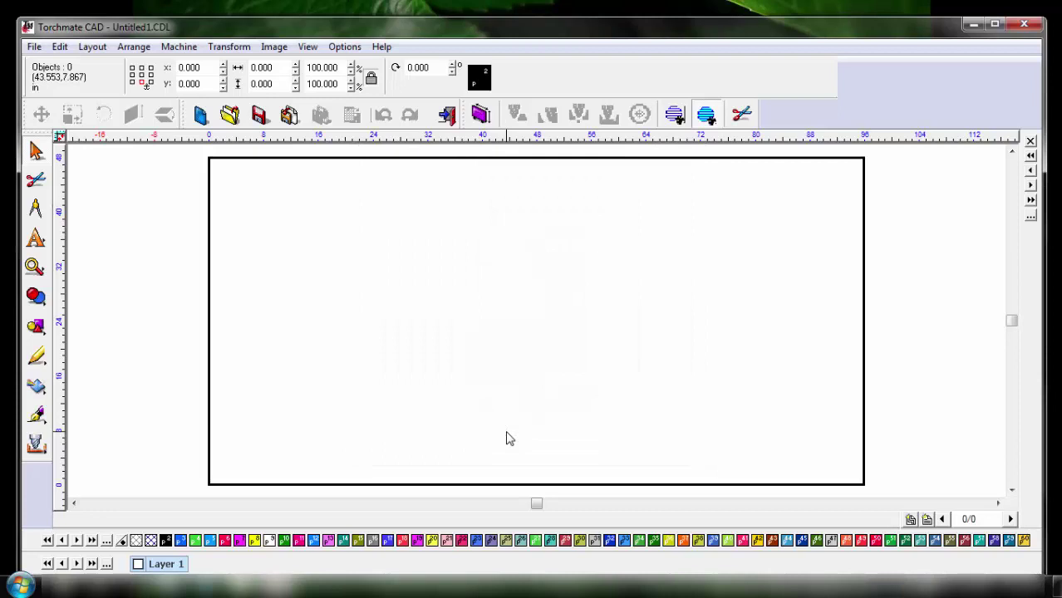
Set the highlight size of selected objects to 2 pixels in the selection tool settings.
{"action": "left_click", "coordinate": [348, 47]}
{"action": "mouse_move", "coordinate": [382, 66]}
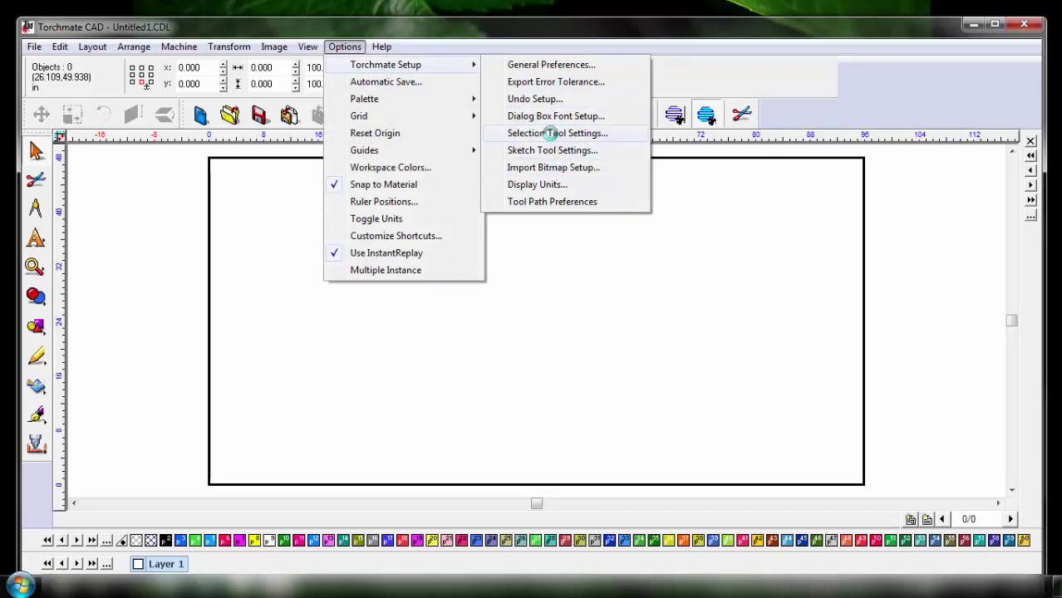
{"action": "left_click", "coordinate": [553, 133]}
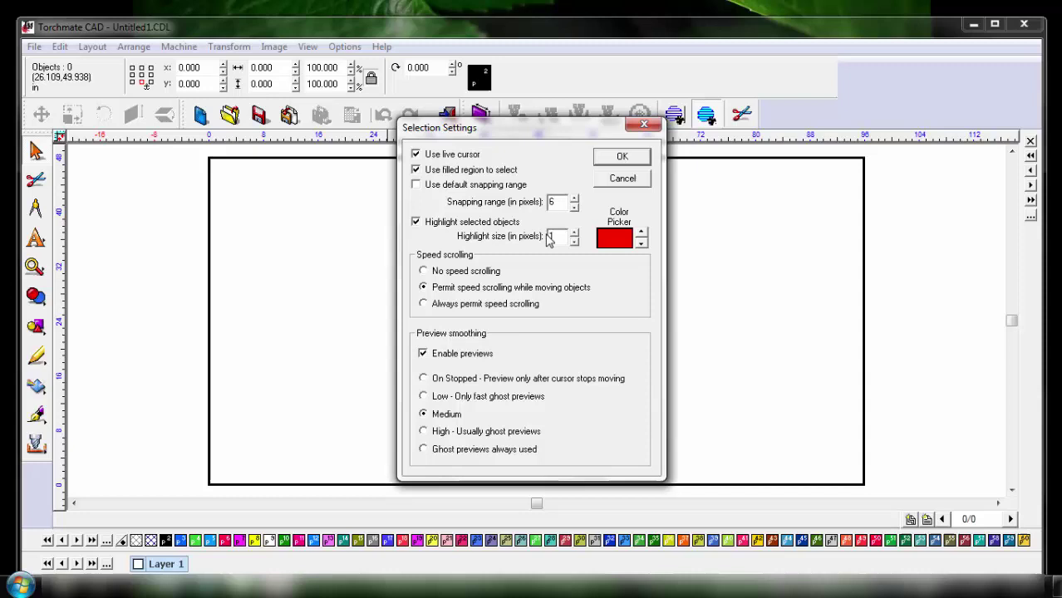
{"action": "left_click", "coordinate": [573, 233]}
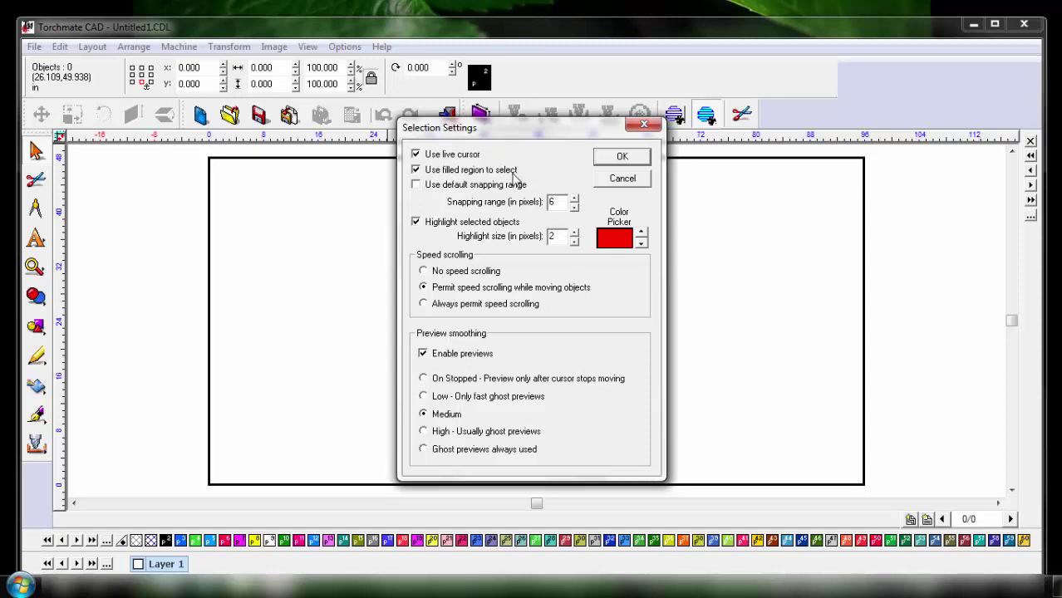
{"action": "left_click", "coordinate": [616, 160]}
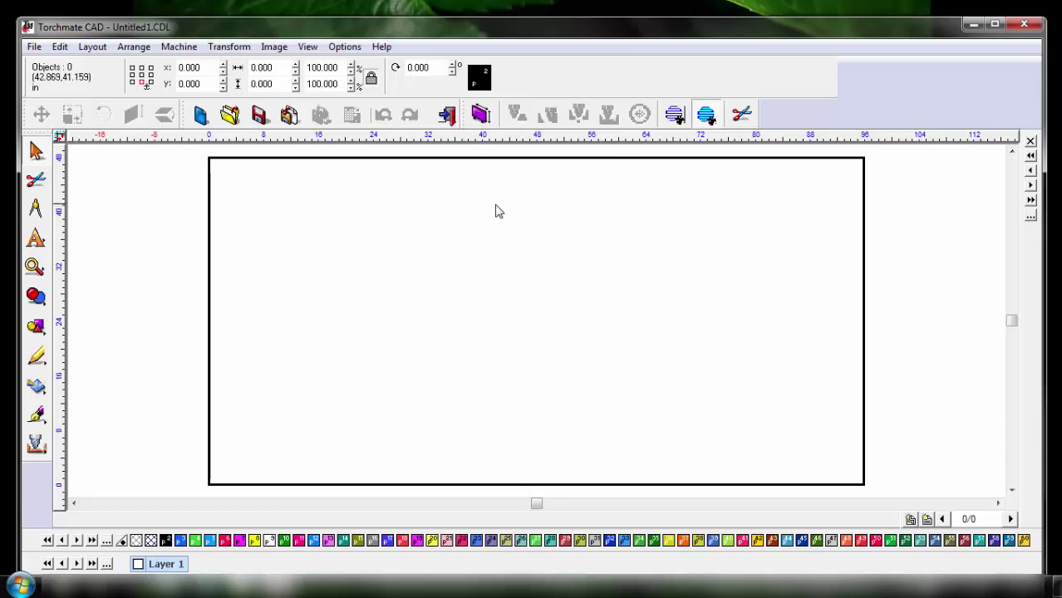
Set the display units to show four decimal places.
{"action": "left_click", "coordinate": [344, 47]}
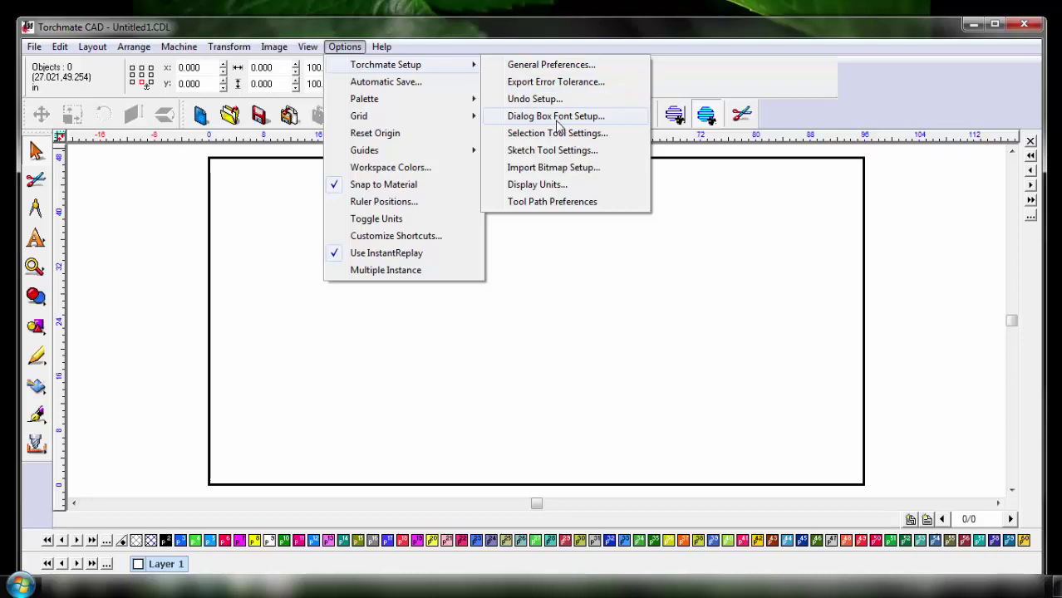
{"action": "left_click", "coordinate": [542, 190]}
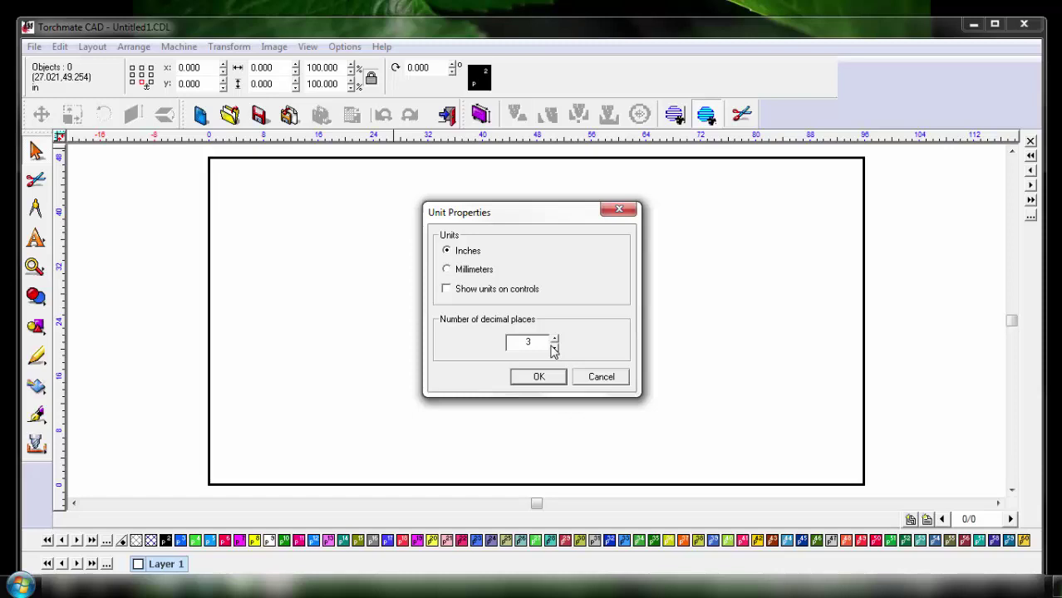
{"action": "left_click", "coordinate": [554, 338]}
{"action": "left_click", "coordinate": [556, 380]}
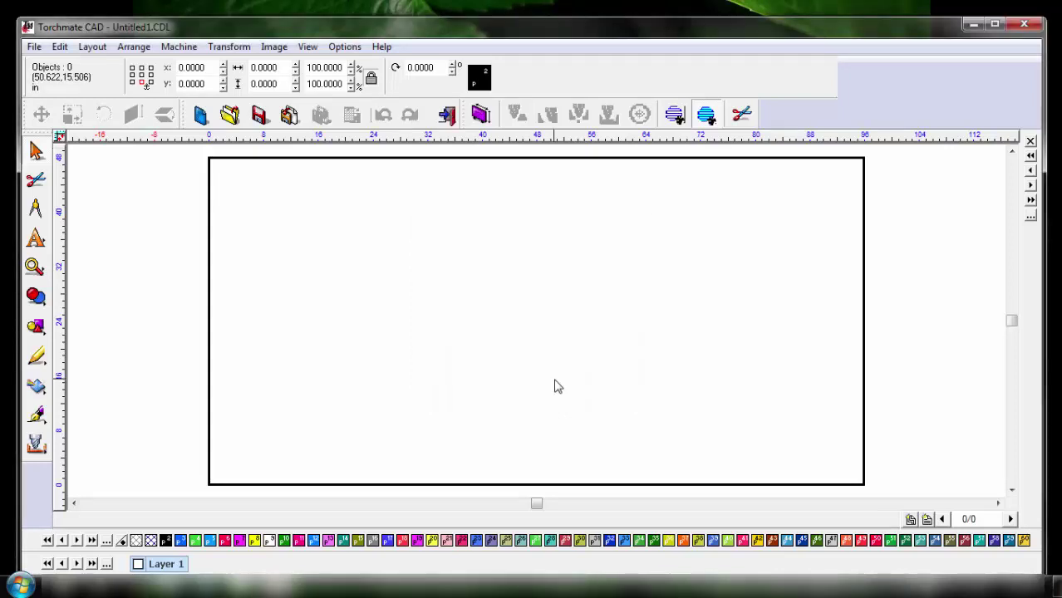
Turn off the display of object fills and of the tool diameter.
{"action": "left_click", "coordinate": [309, 48]}
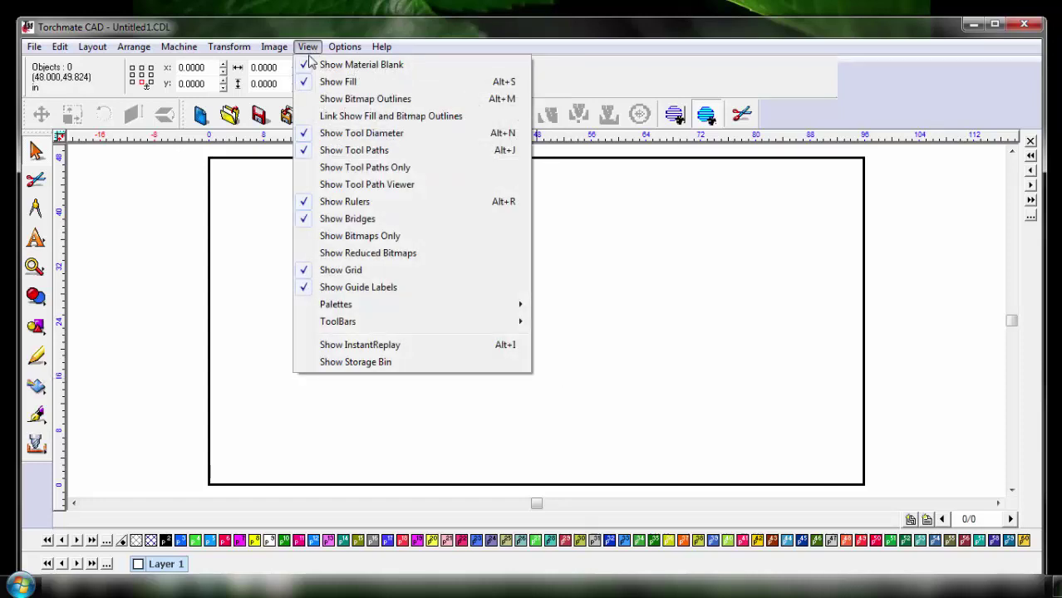
{"action": "left_click", "coordinate": [331, 87]}
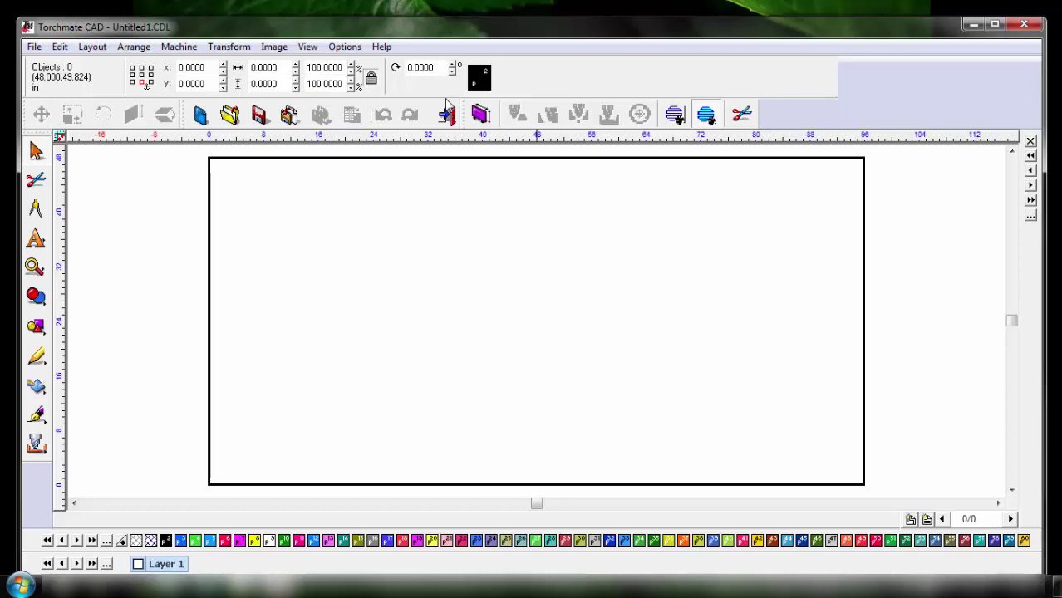
{"action": "left_click", "coordinate": [309, 49]}
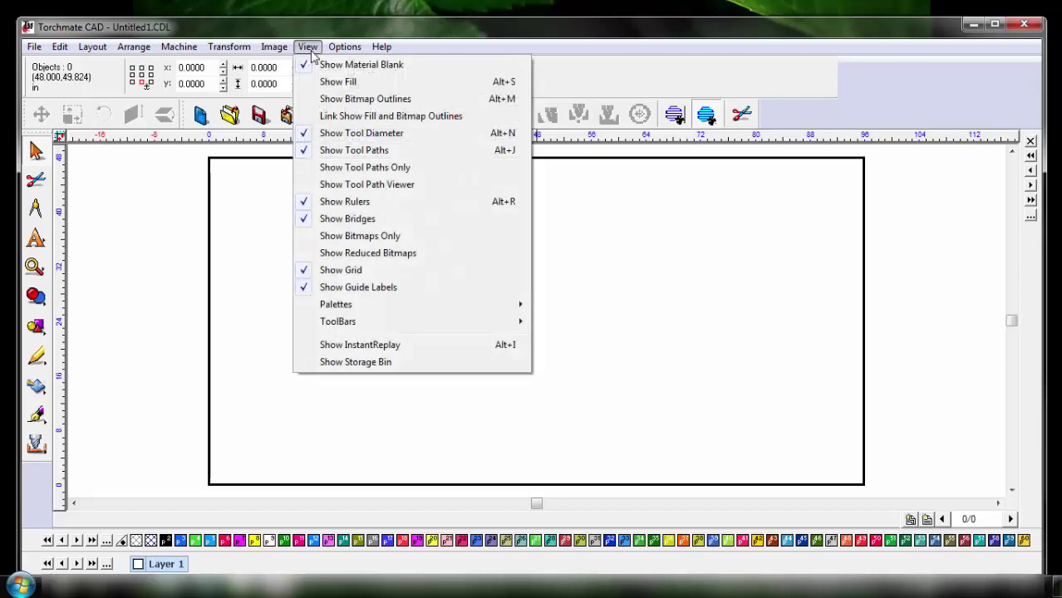
{"action": "left_click", "coordinate": [370, 136]}
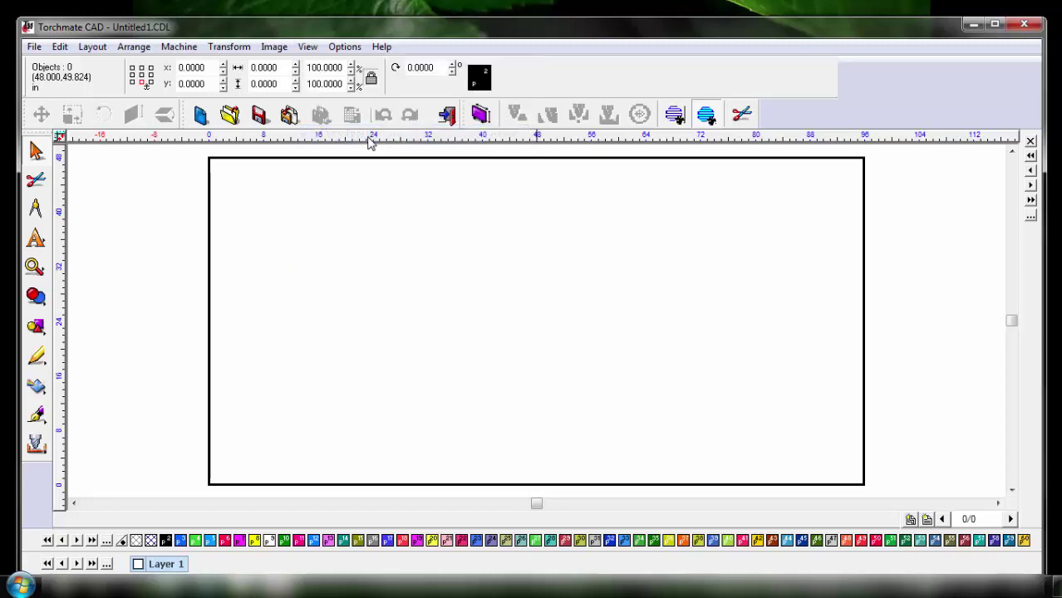
Set the grid size to .25 inch in width and .25 inch in height in the general preferences.
{"action": "left_click", "coordinate": [308, 47]}
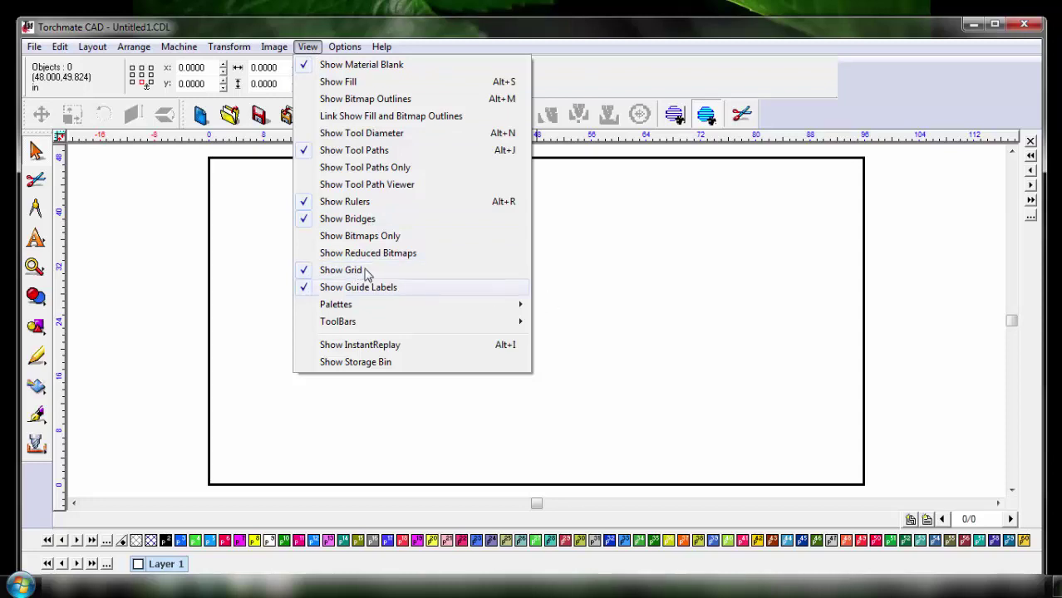
{"action": "key", "text": "Escape"}
{"action": "scroll", "coordinate": [562, 282], "scroll_direction": "up", "scroll_amount": 6}
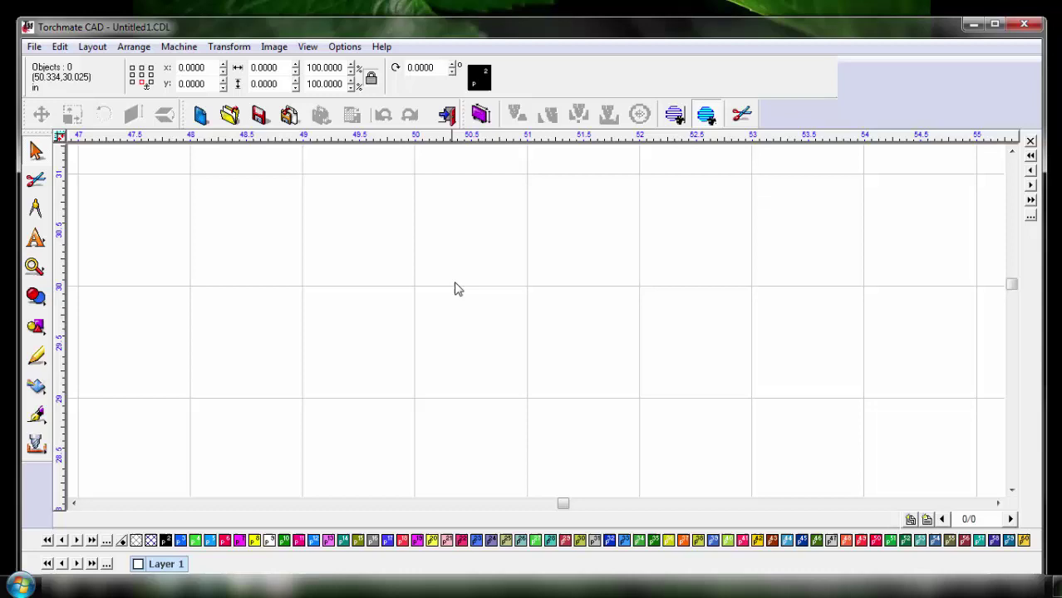
{"action": "left_click", "coordinate": [347, 46]}
{"action": "mouse_move", "coordinate": [362, 66]}
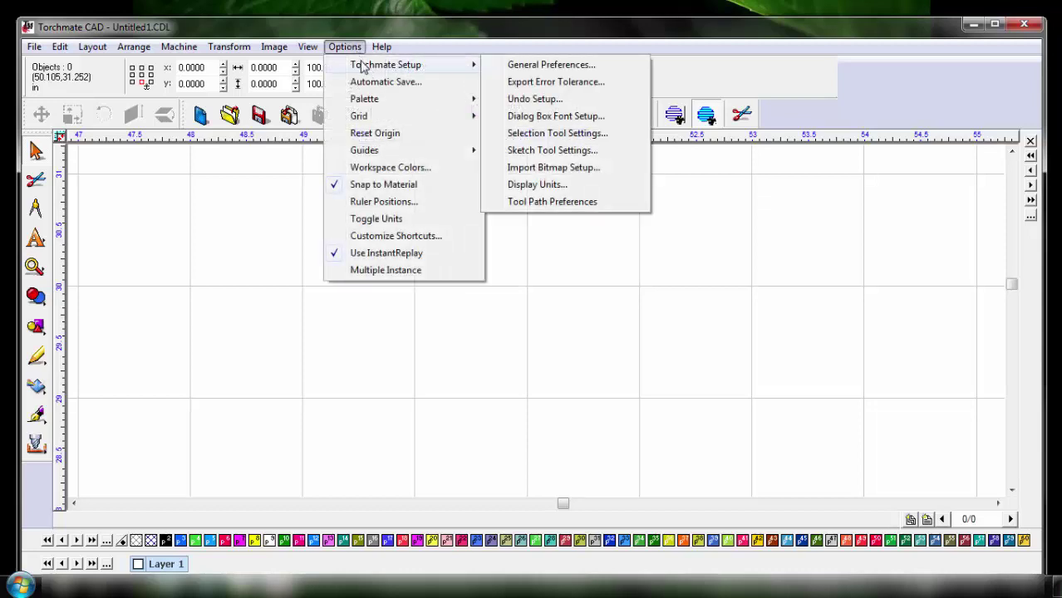
{"action": "left_click", "coordinate": [533, 65]}
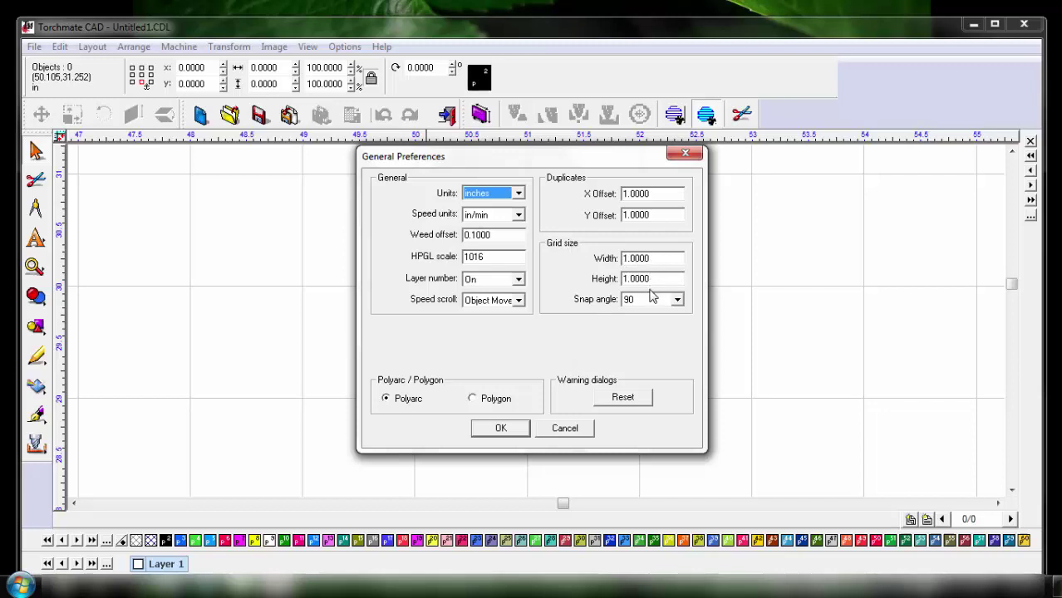
{"action": "left_click", "coordinate": [649, 259]}
{"action": "left_click_drag", "start_coordinate": [649, 259], "coordinate": [596, 260]}
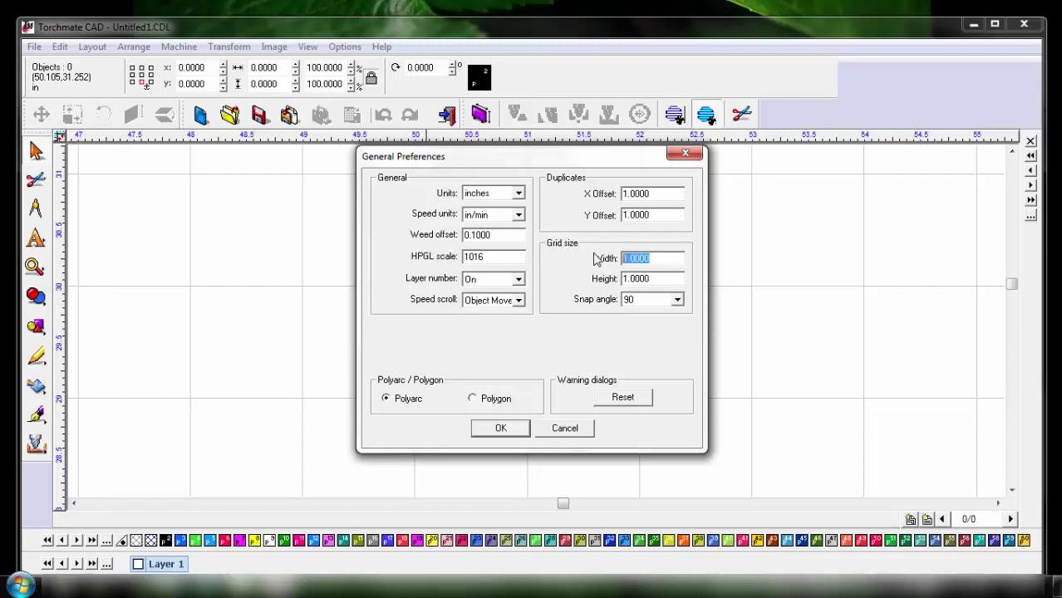
{"action": "key", "text": "BackSpace"}
{"action": "type", "text": ".25"}
{"action": "left_click_drag", "start_coordinate": [665, 279], "coordinate": [610, 285]}
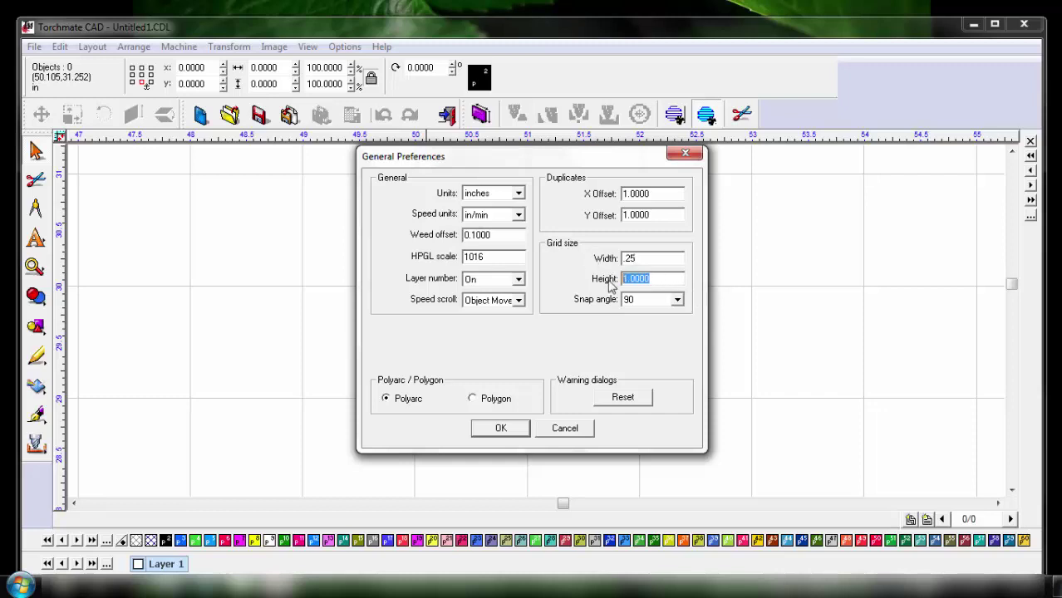
{"action": "key", "text": "BackSpace"}
{"action": "type", "text": ".25"}
{"action": "left_click", "coordinate": [521, 428]}
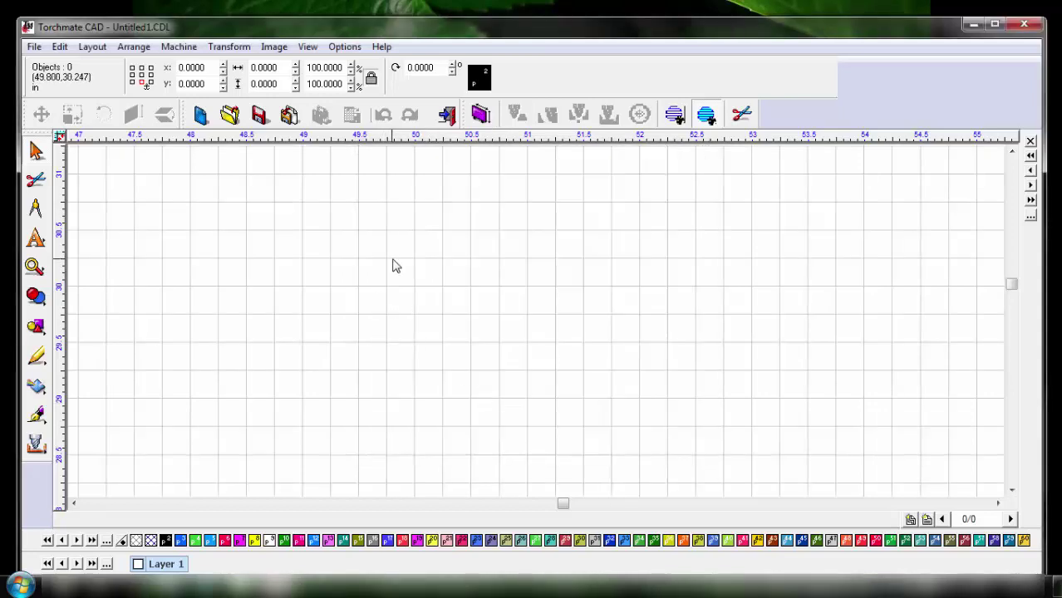
{"action": "scroll", "coordinate": [536, 325], "scroll_direction": "down", "scroll_amount": 2}
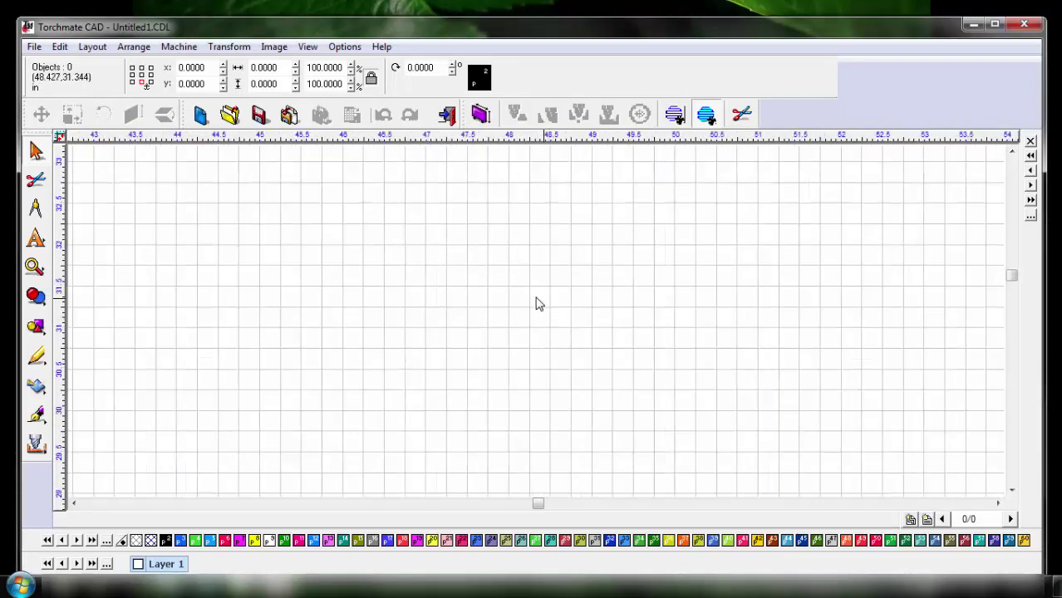
Hide the grid in the drawing workspace.
{"action": "left_click", "coordinate": [309, 48]}
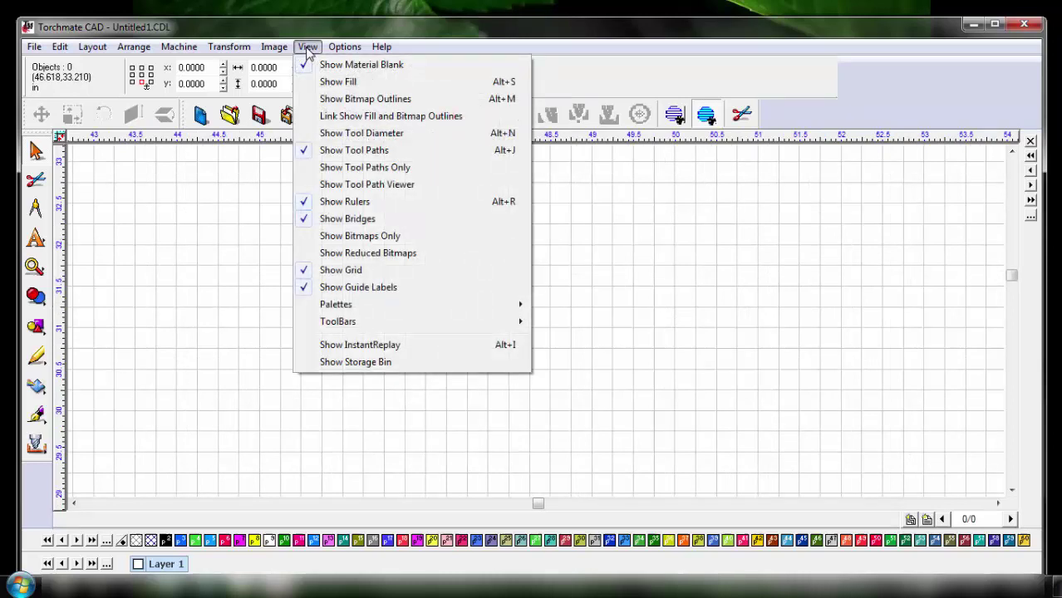
{"action": "left_click", "coordinate": [340, 271]}
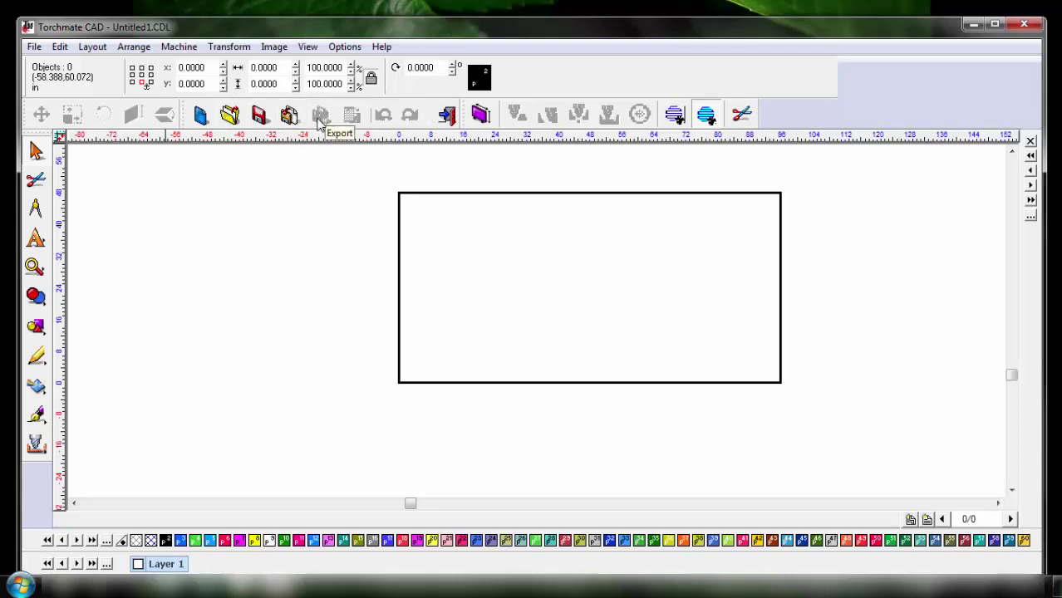
Create a new custom toolbar, naming it with the owner's first name in possessive form followed by "Rad Toolbar".
{"action": "right_click", "coordinate": [317, 121]}
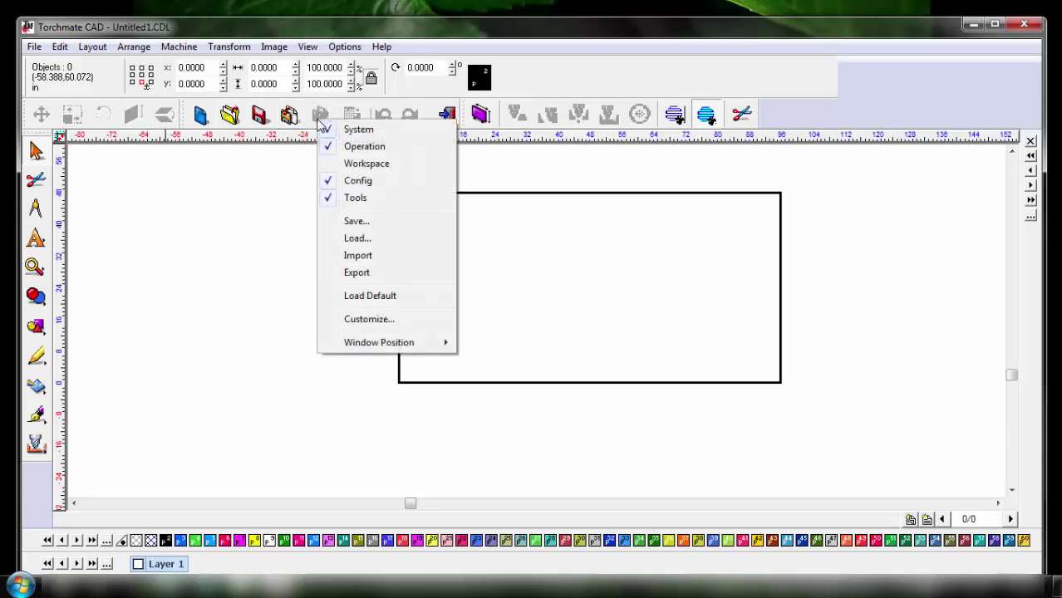
{"action": "left_click", "coordinate": [372, 323]}
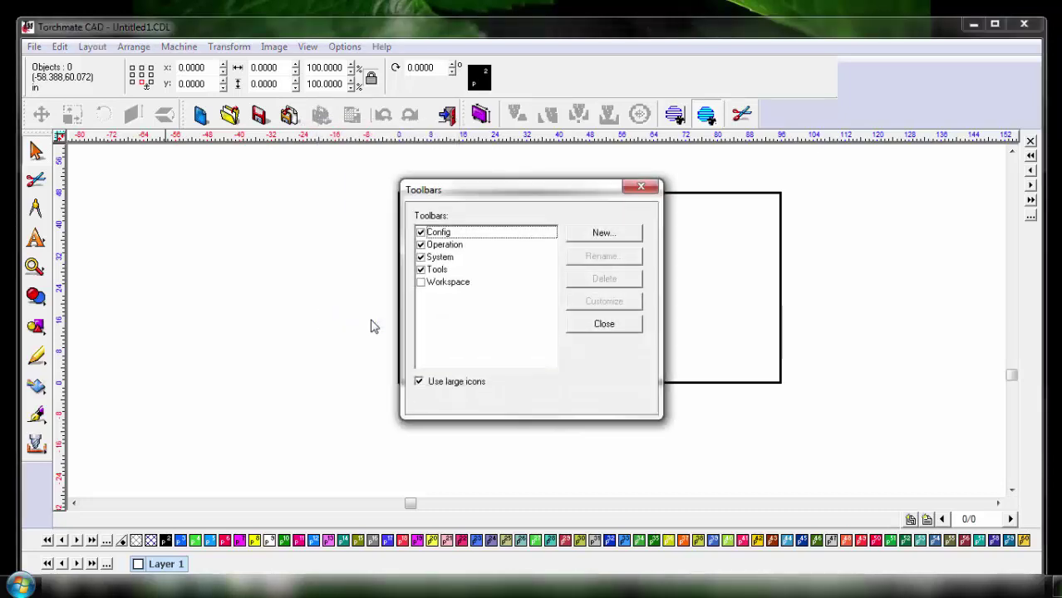
{"action": "left_click", "coordinate": [599, 235]}
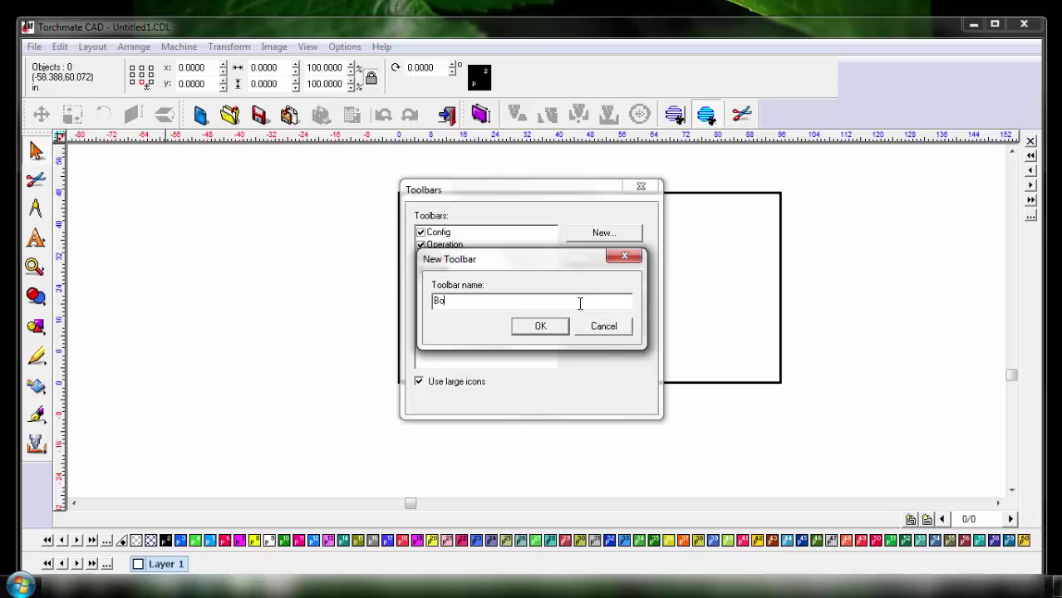
{"action": "type", "text": "S"}
{"action": "type", "text": "Toolbar"}
{"action": "left_click", "coordinate": [546, 327]}
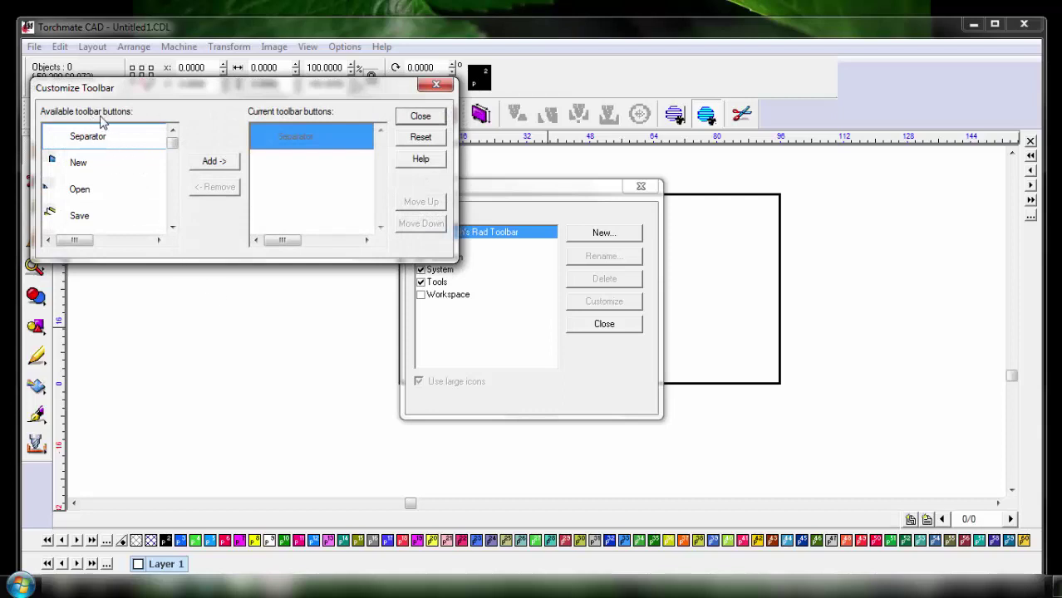
Add the New, Open, Save, Import and Export buttons to the new custom toolbar.
{"action": "left_click", "coordinate": [86, 170]}
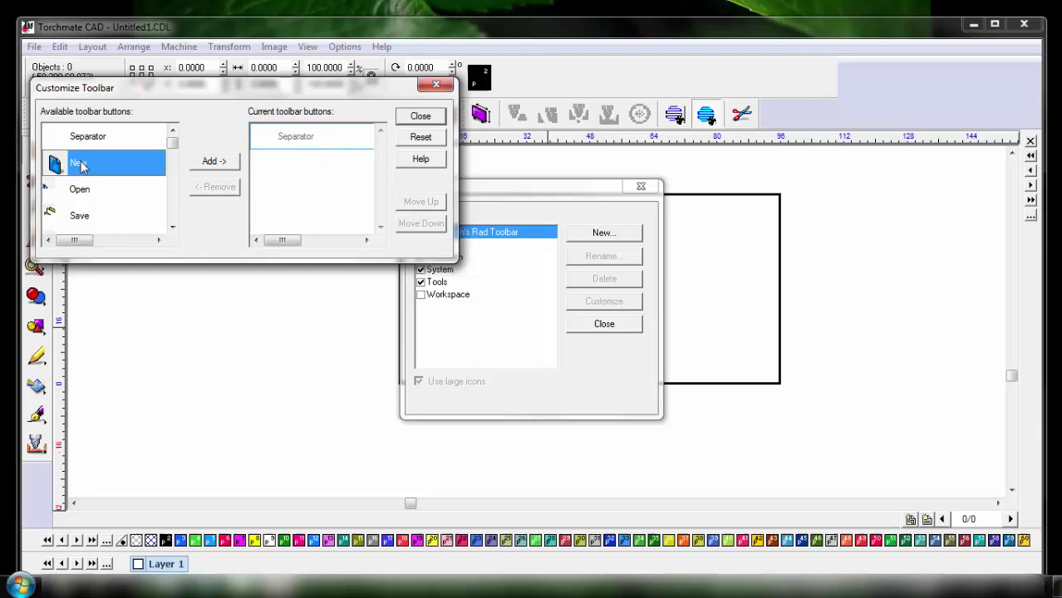
{"action": "left_click", "coordinate": [212, 166]}
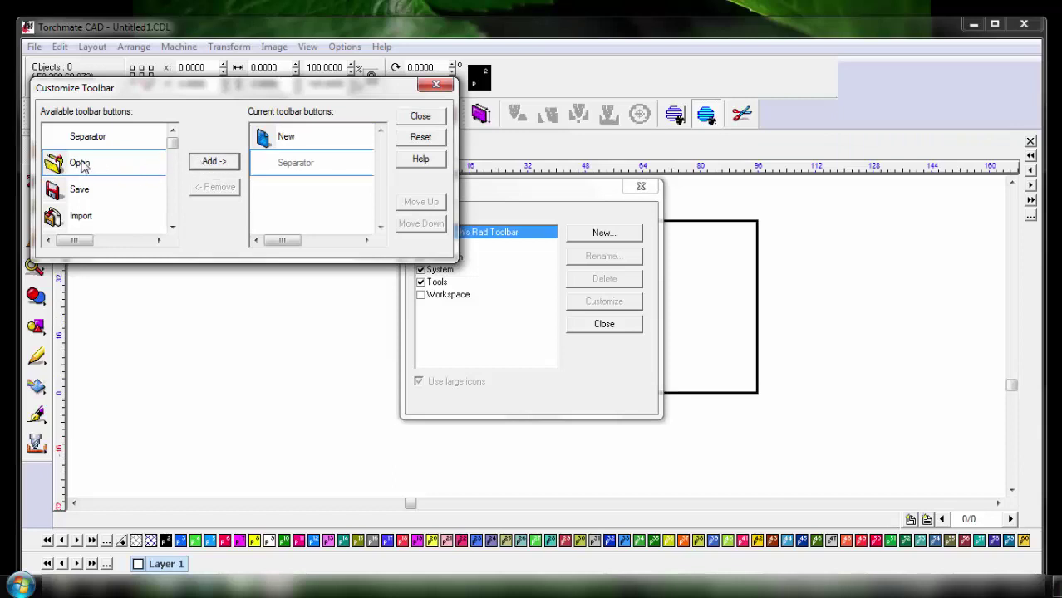
{"action": "left_click", "coordinate": [213, 164]}
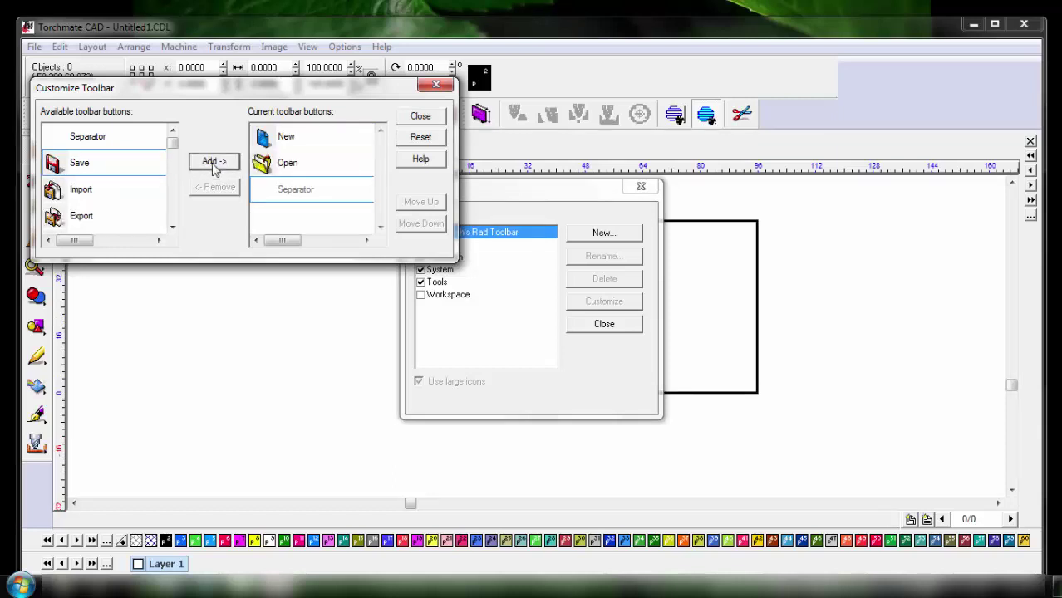
{"action": "left_click", "coordinate": [212, 164]}
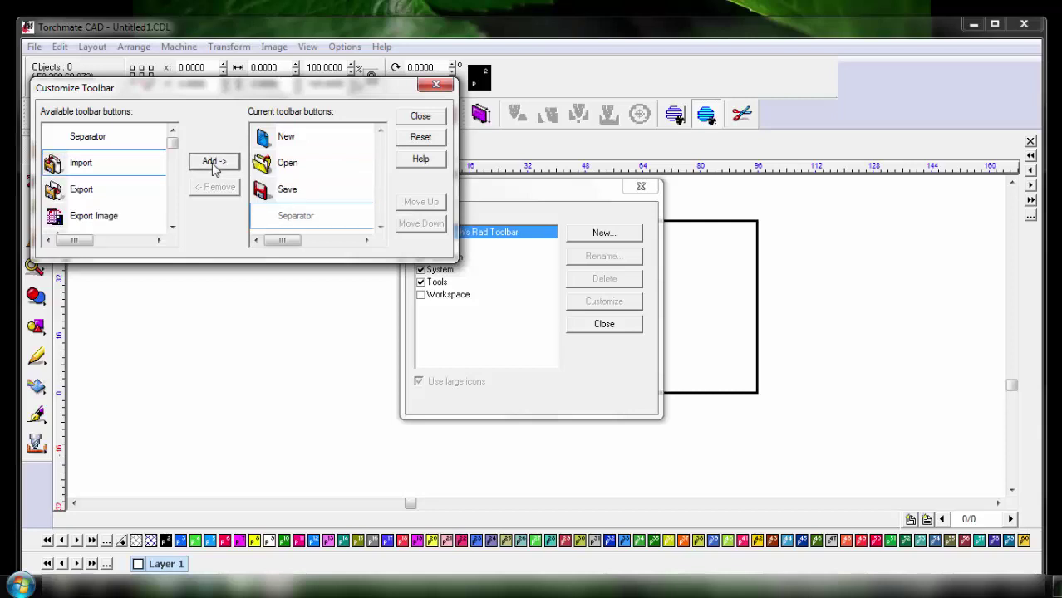
{"action": "left_click", "coordinate": [213, 164]}
{"action": "left_click", "coordinate": [213, 163]}
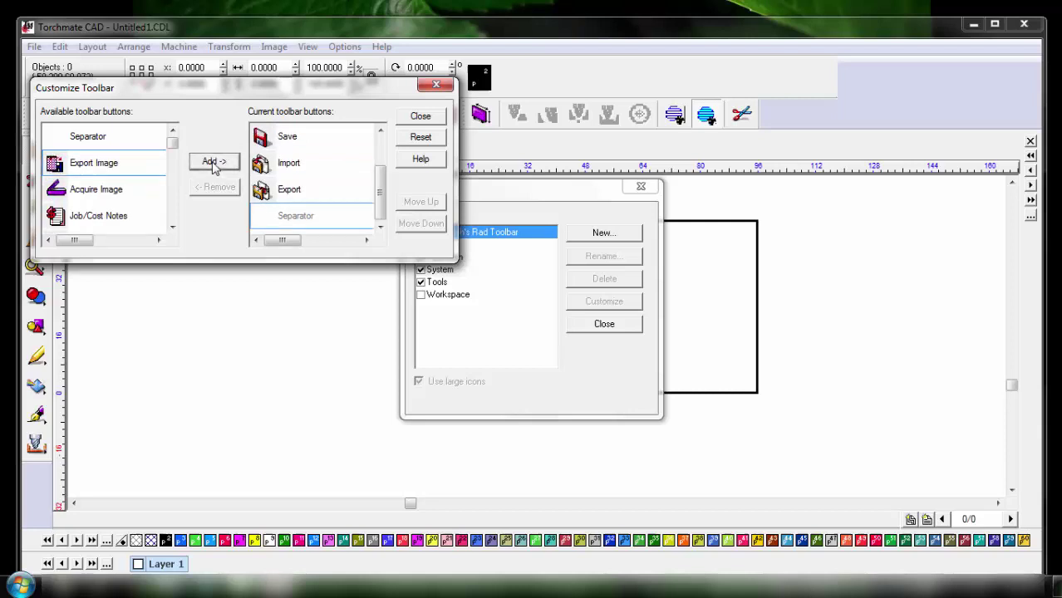
Add the Undo and Redo buttons to the custom toolbar after Export.
{"action": "left_click", "coordinate": [173, 227]}
{"action": "left_click", "coordinate": [173, 227]}
{"action": "left_click", "coordinate": [173, 226]}
{"action": "left_click", "coordinate": [173, 227]}
{"action": "left_click", "coordinate": [172, 227]}
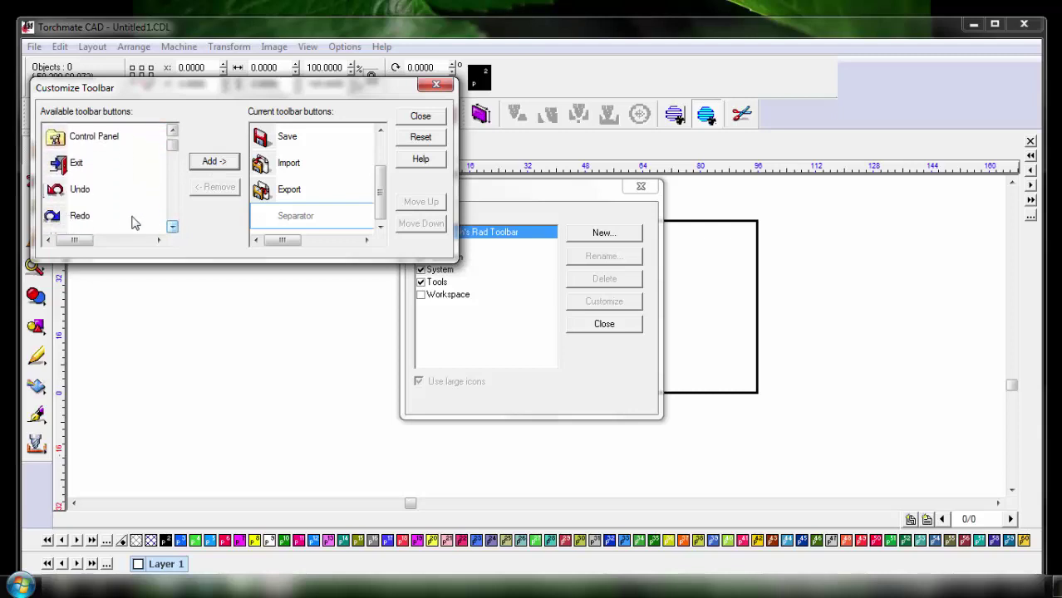
{"action": "left_click", "coordinate": [94, 191]}
{"action": "left_click", "coordinate": [209, 167]}
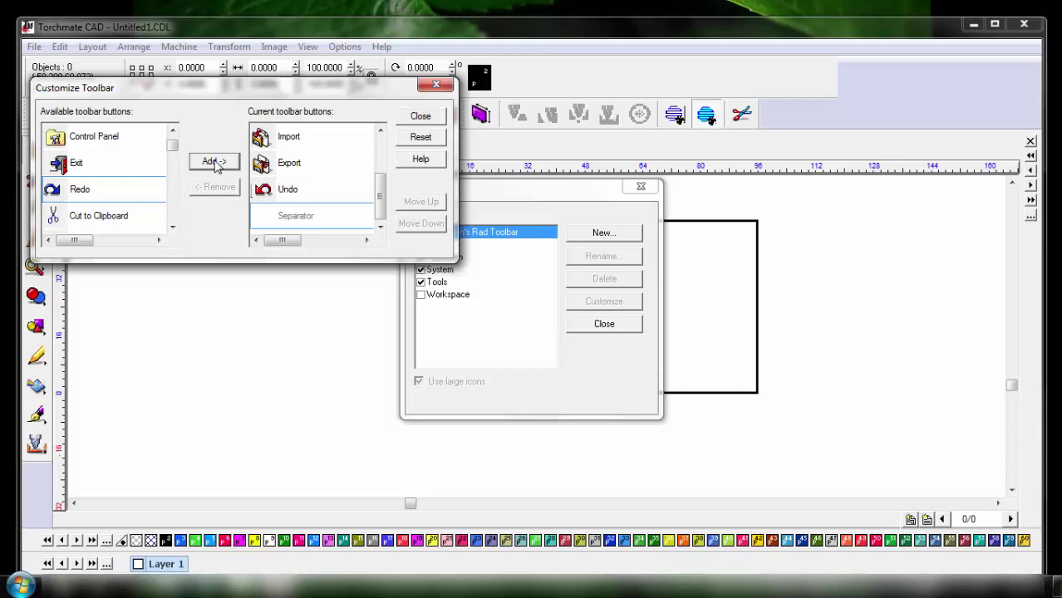
{"action": "left_click", "coordinate": [216, 164]}
Add the Clear button to the custom toolbar after Redo.
{"action": "left_click", "coordinate": [173, 227]}
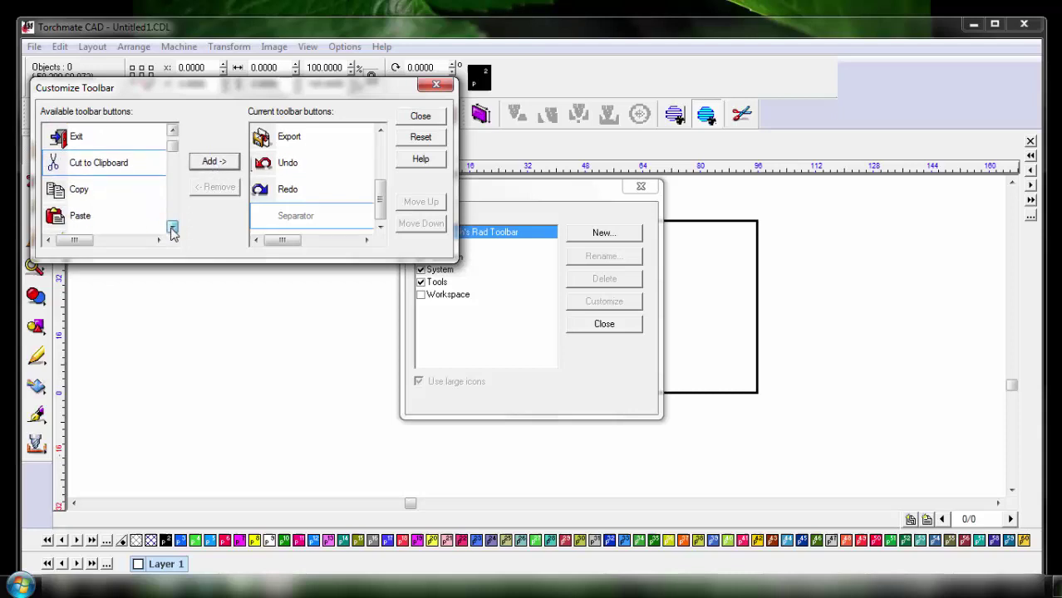
{"action": "left_click", "coordinate": [173, 227]}
{"action": "left_click", "coordinate": [173, 227]}
{"action": "left_click", "coordinate": [173, 228]}
{"action": "left_click", "coordinate": [82, 166]}
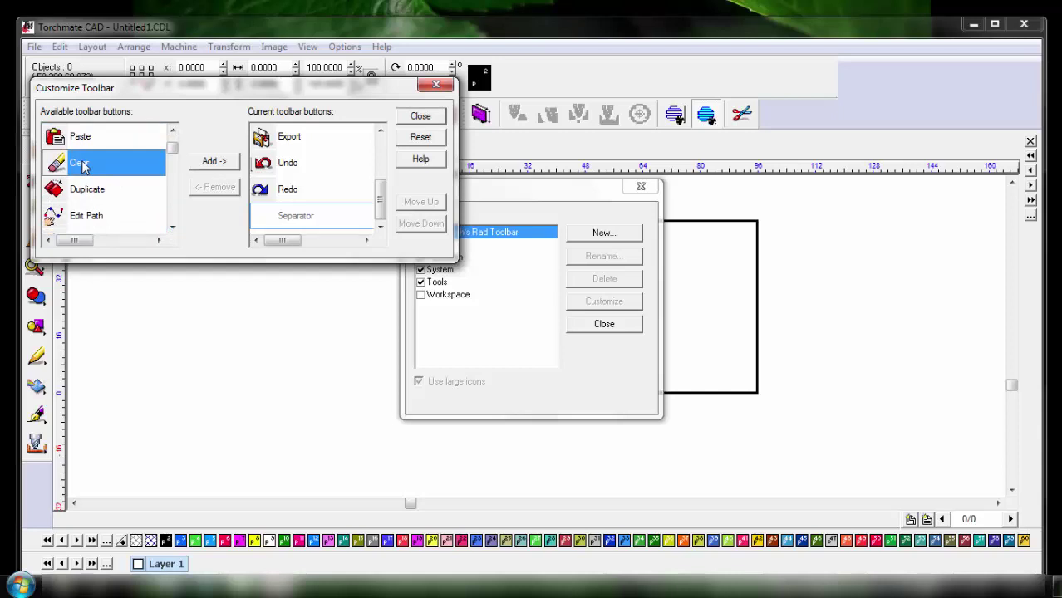
{"action": "left_click", "coordinate": [213, 162]}
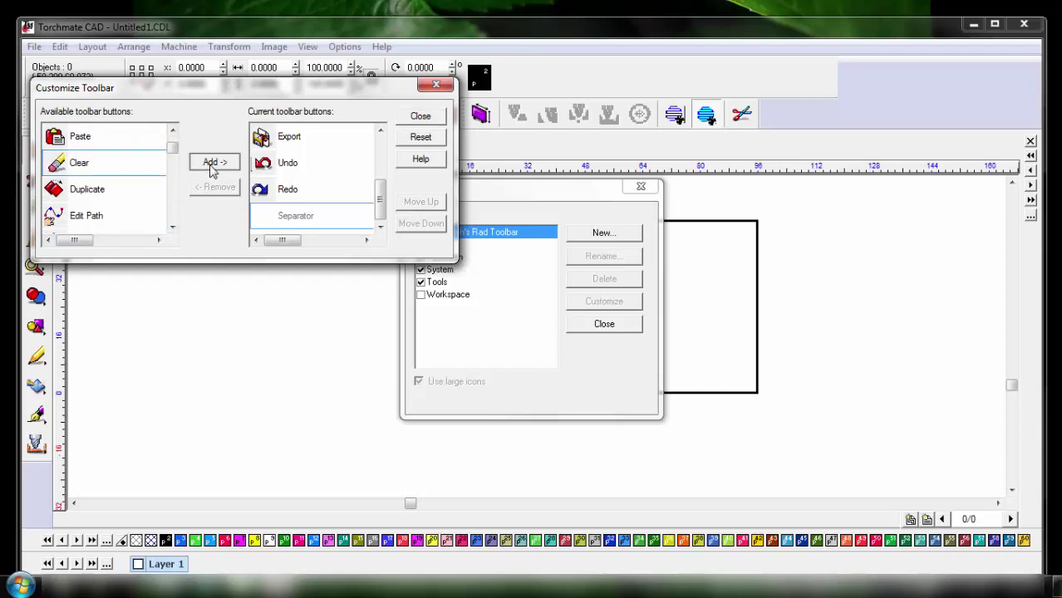
Add the Material Size button to the custom toolbar after Clear.
{"action": "left_click", "coordinate": [173, 226]}
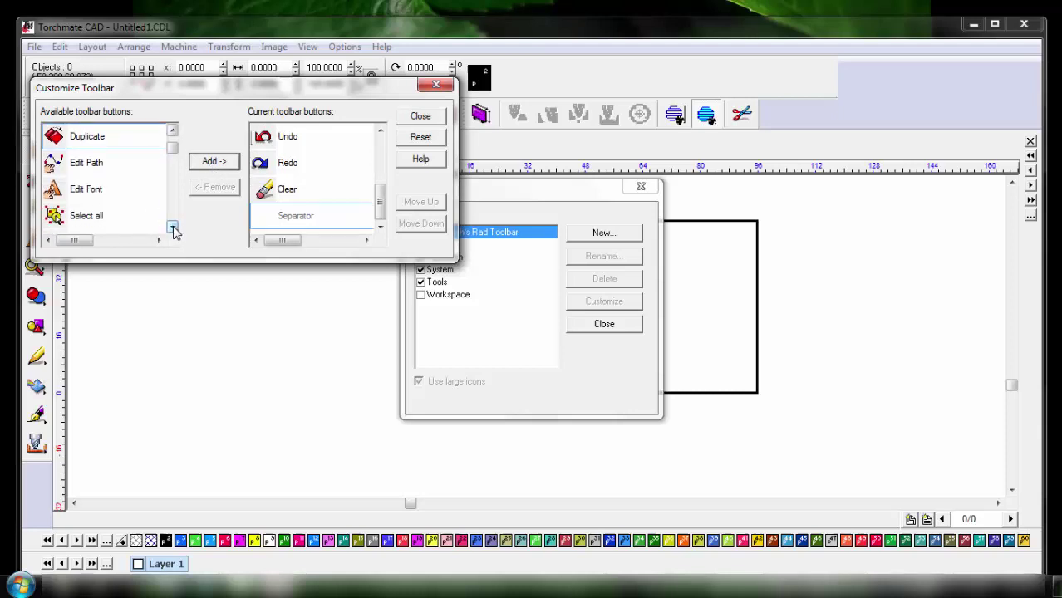
{"action": "left_click", "coordinate": [173, 226]}
{"action": "left_click", "coordinate": [173, 227]}
{"action": "left_click", "coordinate": [173, 227]}
{"action": "left_click", "coordinate": [173, 227]}
{"action": "left_click", "coordinate": [173, 227]}
{"action": "left_click", "coordinate": [173, 227]}
{"action": "left_click", "coordinate": [173, 226]}
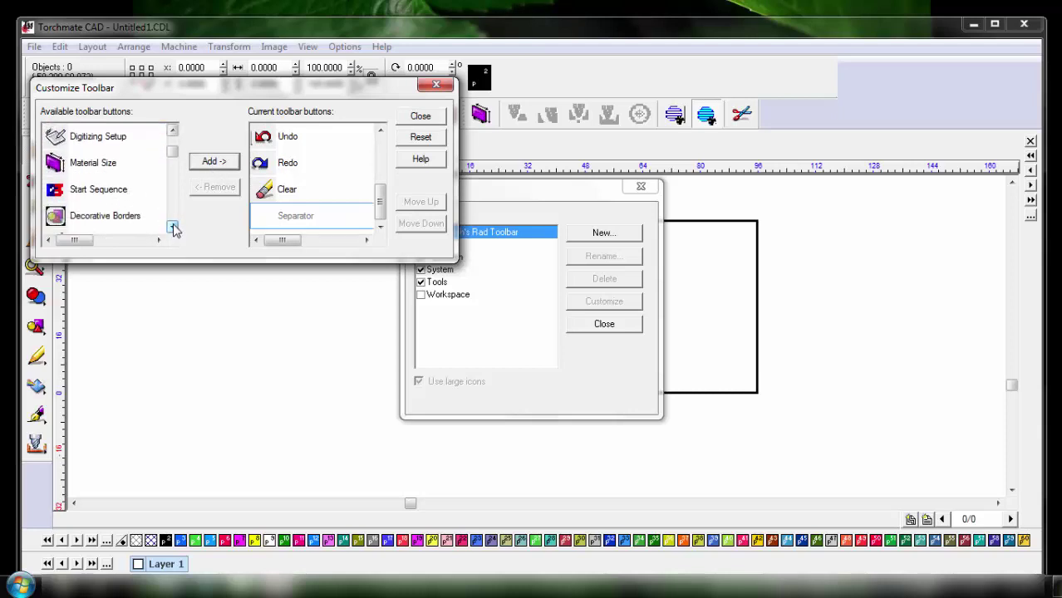
{"action": "left_click", "coordinate": [93, 164]}
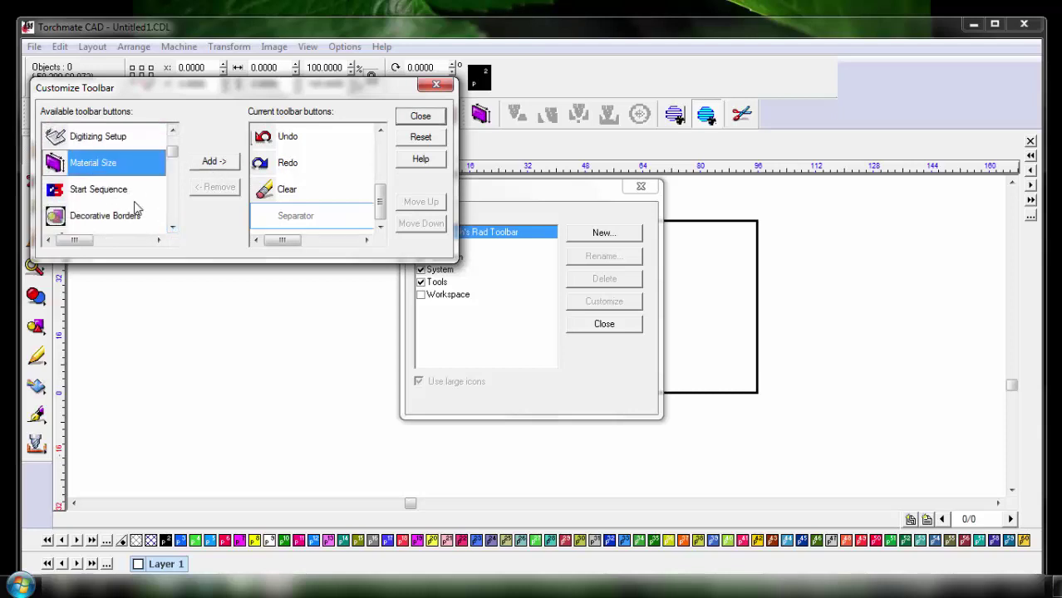
{"action": "left_click", "coordinate": [216, 164]}
Add the Make Path and Break Path buttons to the custom toolbar after Material Size.
{"action": "left_click", "coordinate": [174, 229]}
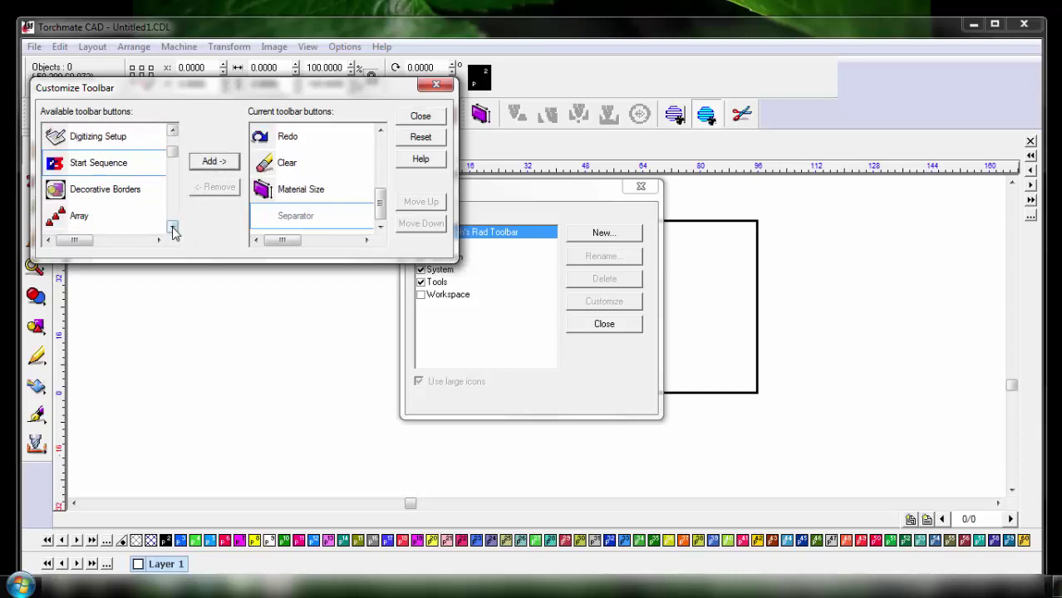
{"action": "left_click", "coordinate": [172, 227]}
{"action": "left_click", "coordinate": [173, 228]}
{"action": "left_click", "coordinate": [173, 227]}
{"action": "left_click", "coordinate": [173, 228]}
{"action": "left_click", "coordinate": [173, 228]}
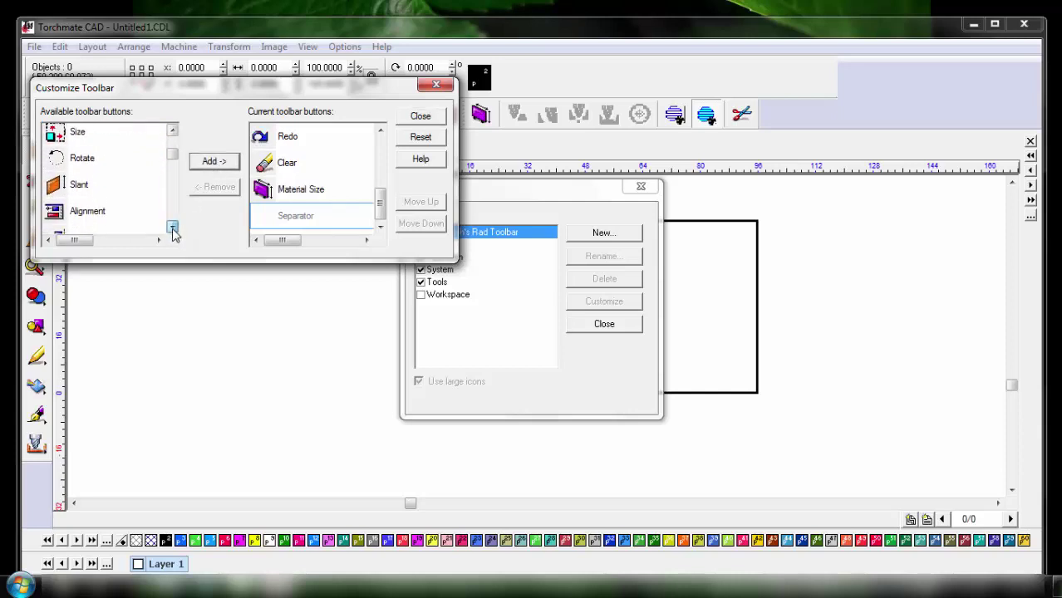
{"action": "left_click", "coordinate": [173, 227]}
{"action": "left_click", "coordinate": [172, 228]}
{"action": "left_click", "coordinate": [172, 228]}
{"action": "left_click", "coordinate": [173, 228]}
{"action": "left_click", "coordinate": [172, 228]}
{"action": "left_click", "coordinate": [173, 228]}
{"action": "left_click", "coordinate": [172, 228]}
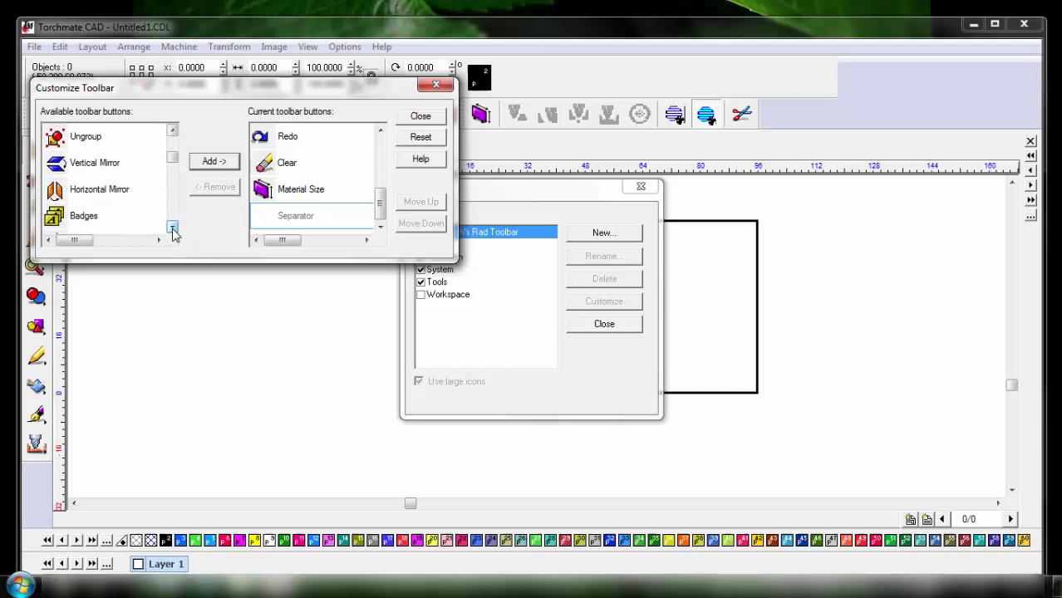
{"action": "left_click", "coordinate": [172, 228]}
{"action": "left_click", "coordinate": [173, 227]}
{"action": "left_click", "coordinate": [173, 228]}
{"action": "left_click", "coordinate": [173, 227]}
{"action": "left_click", "coordinate": [173, 228]}
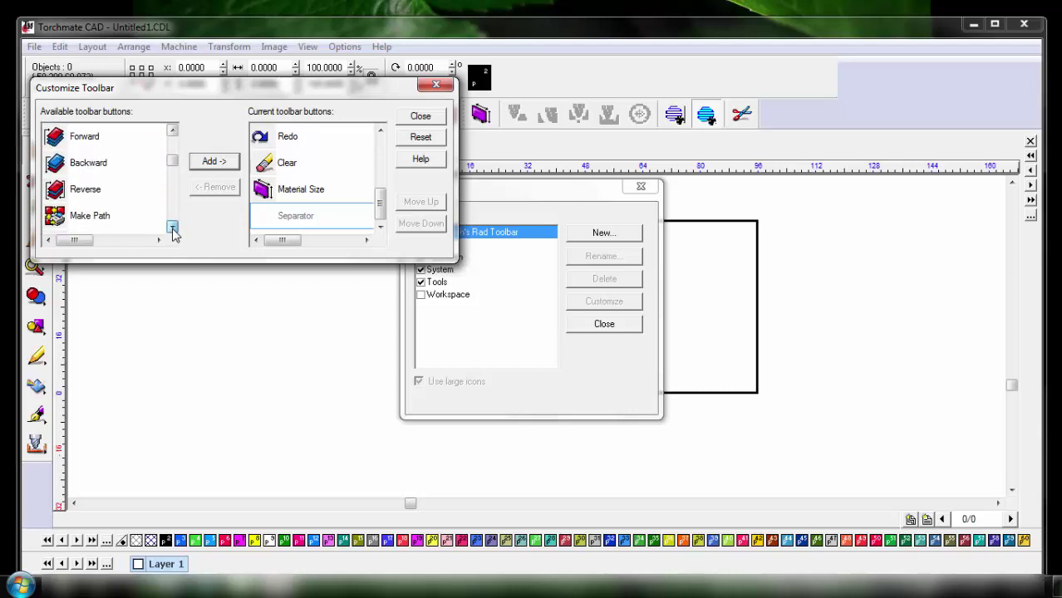
{"action": "left_click", "coordinate": [173, 227]}
{"action": "left_click", "coordinate": [93, 197]}
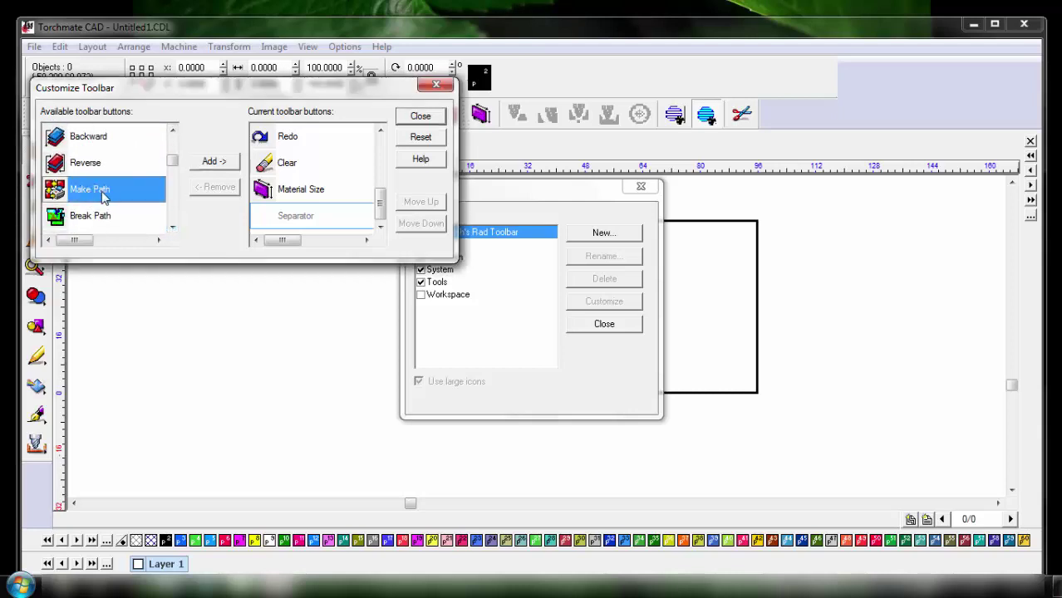
{"action": "left_click", "coordinate": [207, 163]}
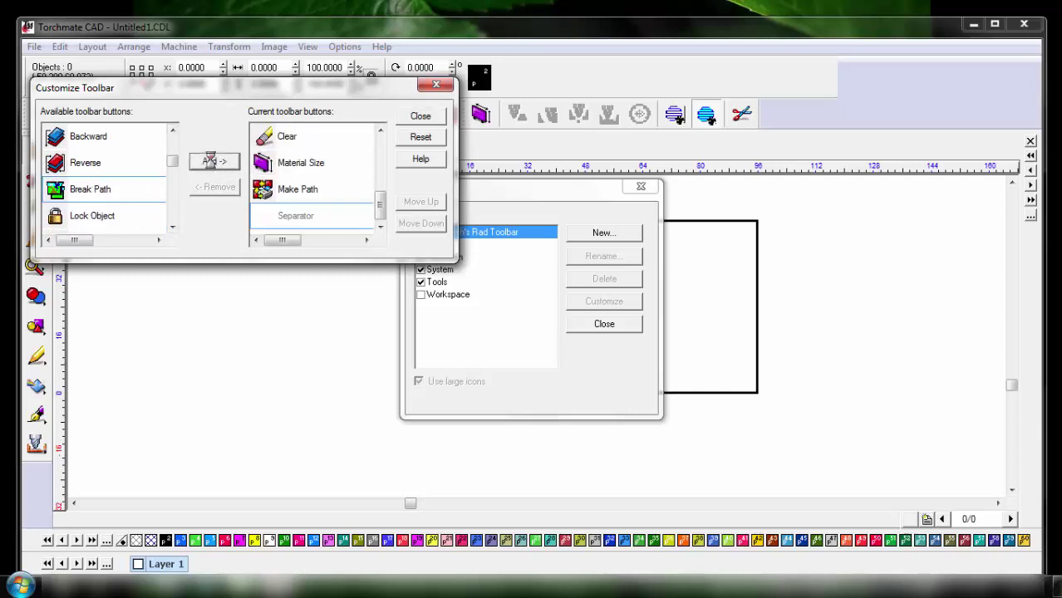
{"action": "left_click", "coordinate": [213, 161]}
Add the Remove All Guides and Show Fill buttons to the custom toolbar after Break Path.
{"action": "left_click", "coordinate": [172, 227]}
{"action": "left_click", "coordinate": [173, 227]}
{"action": "left_click", "coordinate": [173, 228]}
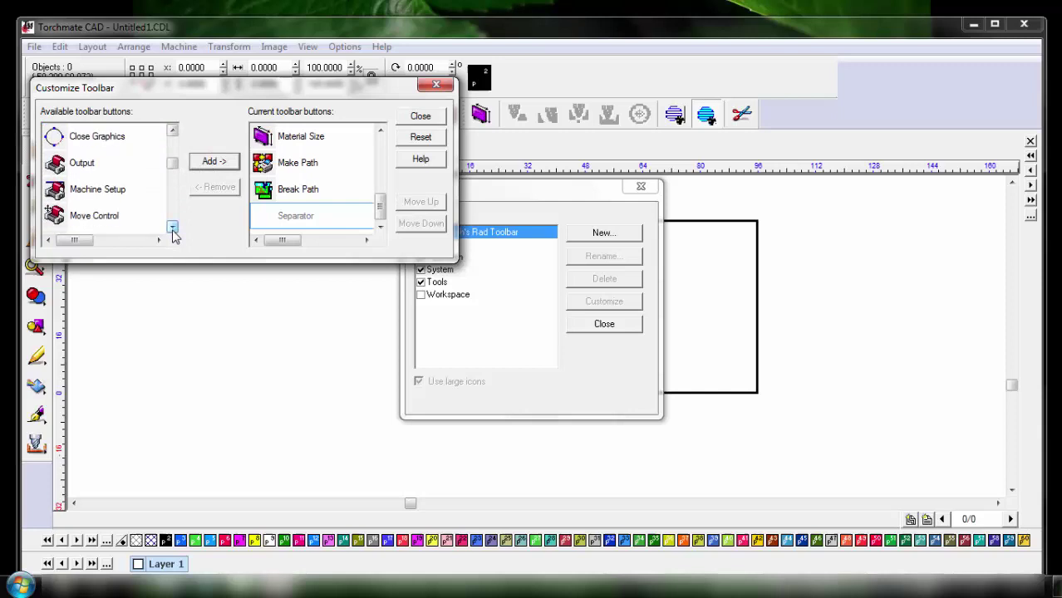
{"action": "left_click", "coordinate": [173, 228]}
{"action": "left_click", "coordinate": [173, 228]}
{"action": "left_click", "coordinate": [173, 228]}
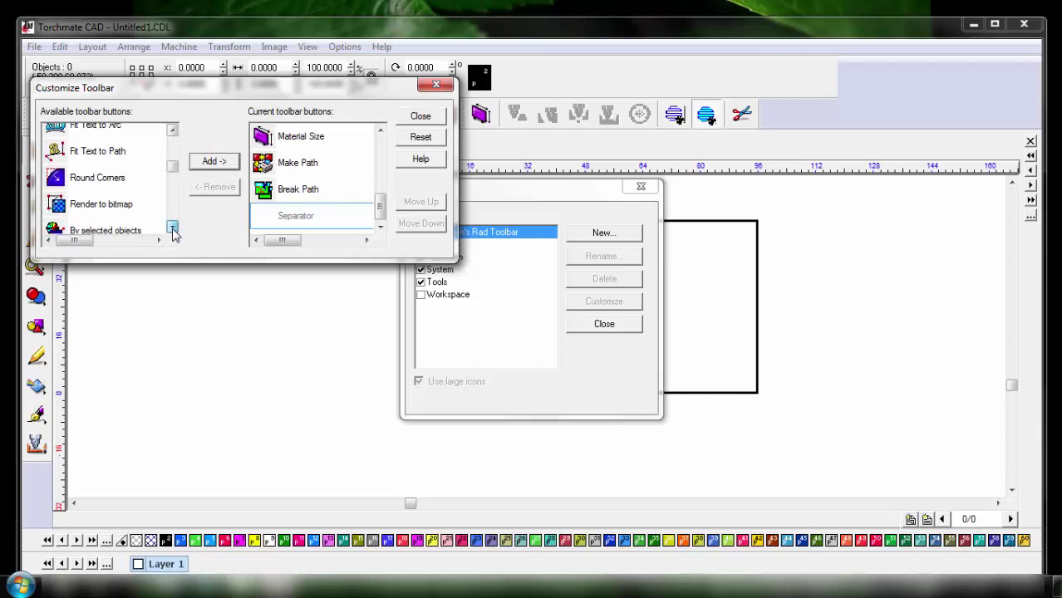
{"action": "left_click", "coordinate": [173, 227]}
{"action": "left_click", "coordinate": [173, 228]}
{"action": "left_click", "coordinate": [173, 228]}
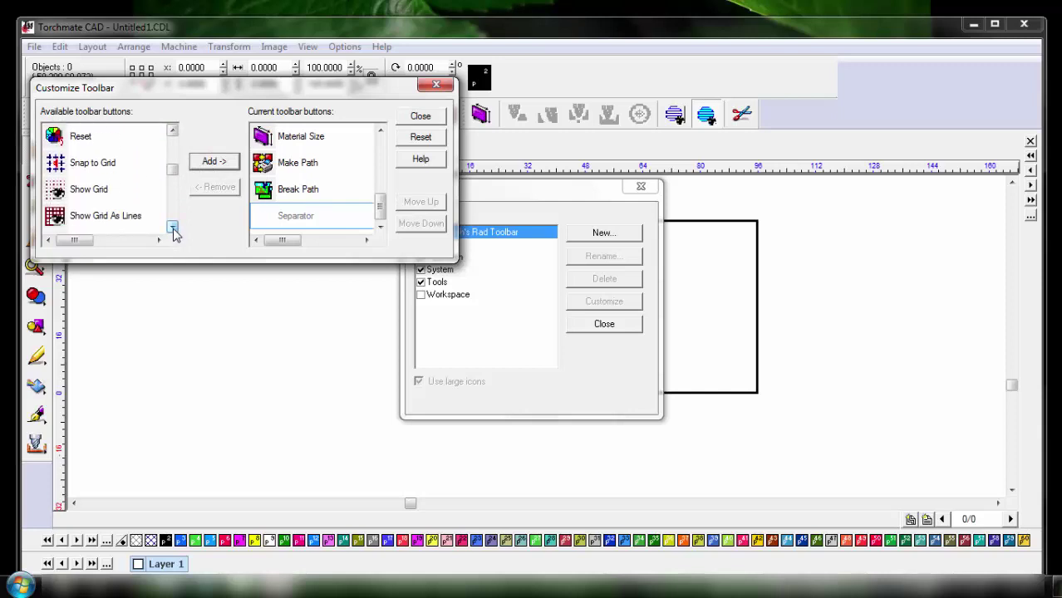
{"action": "left_click", "coordinate": [173, 228]}
{"action": "left_click", "coordinate": [173, 228]}
{"action": "left_click", "coordinate": [172, 227]}
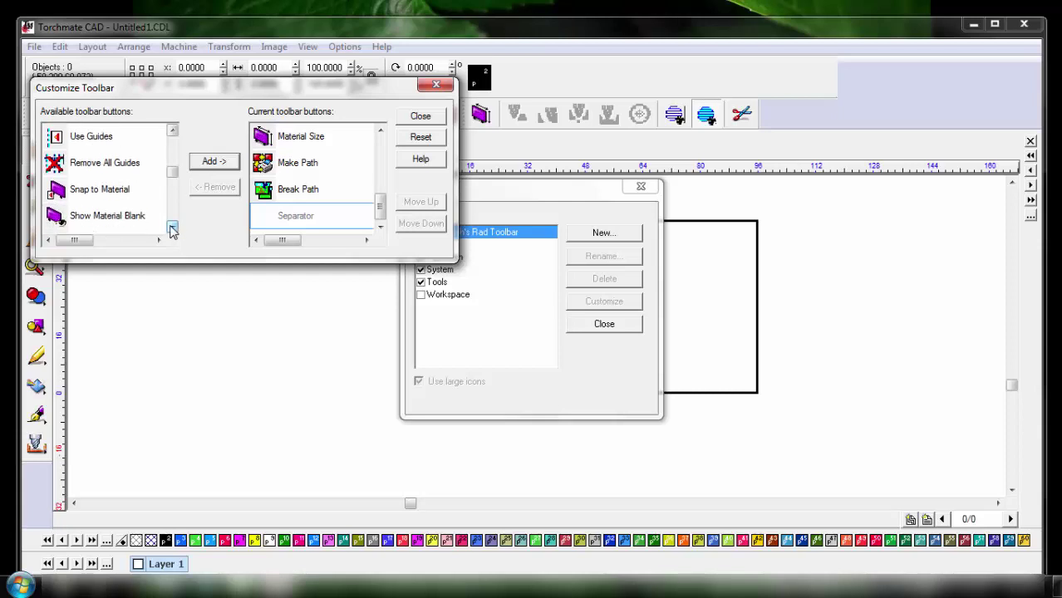
{"action": "left_click", "coordinate": [100, 164]}
{"action": "left_click", "coordinate": [213, 161]}
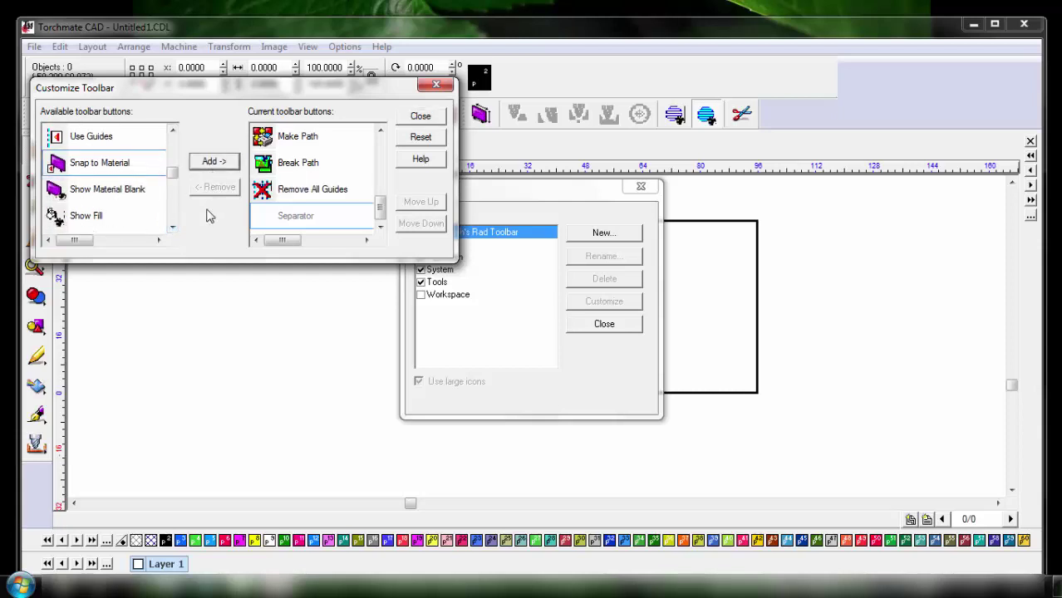
{"action": "left_click", "coordinate": [93, 217]}
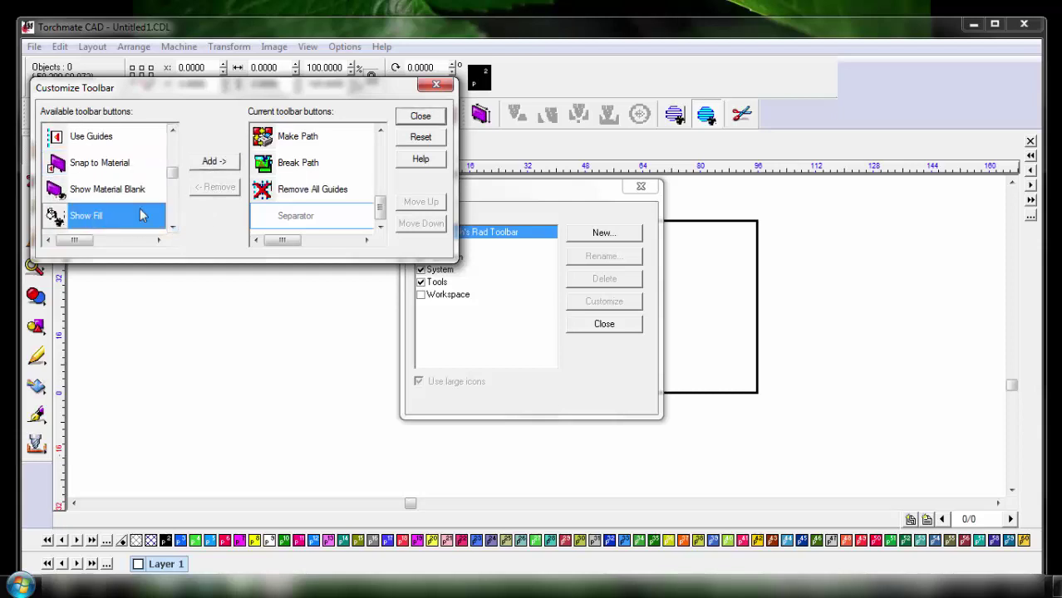
{"action": "left_click", "coordinate": [214, 162]}
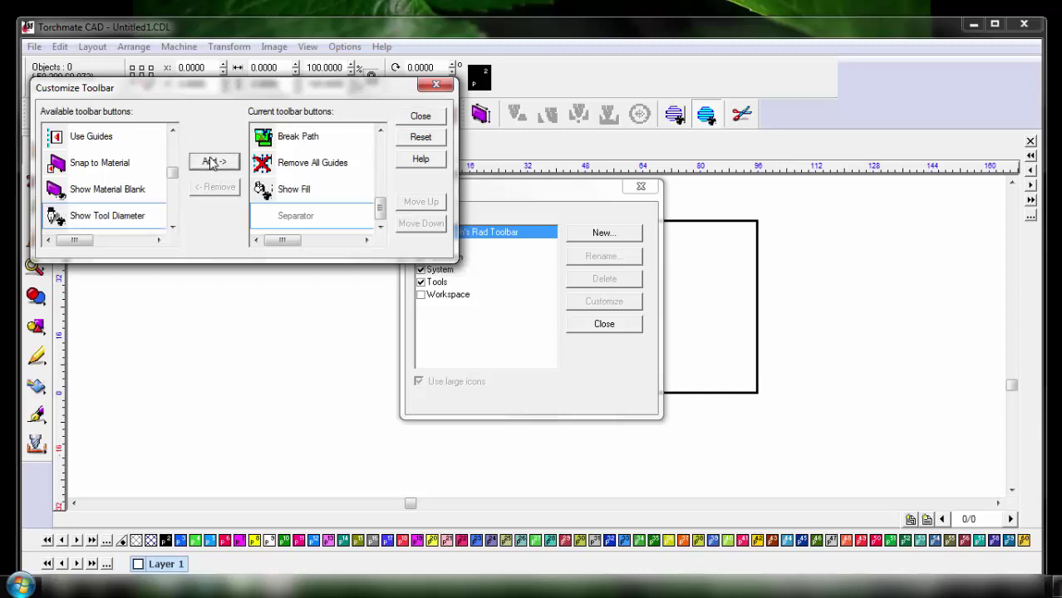
Add the Show Tool Paths Only and Calculator buttons to the custom toolbar after Show Fill.
{"action": "left_click", "coordinate": [172, 226]}
{"action": "left_click", "coordinate": [172, 226]}
{"action": "left_click", "coordinate": [172, 226]}
{"action": "left_click", "coordinate": [172, 226]}
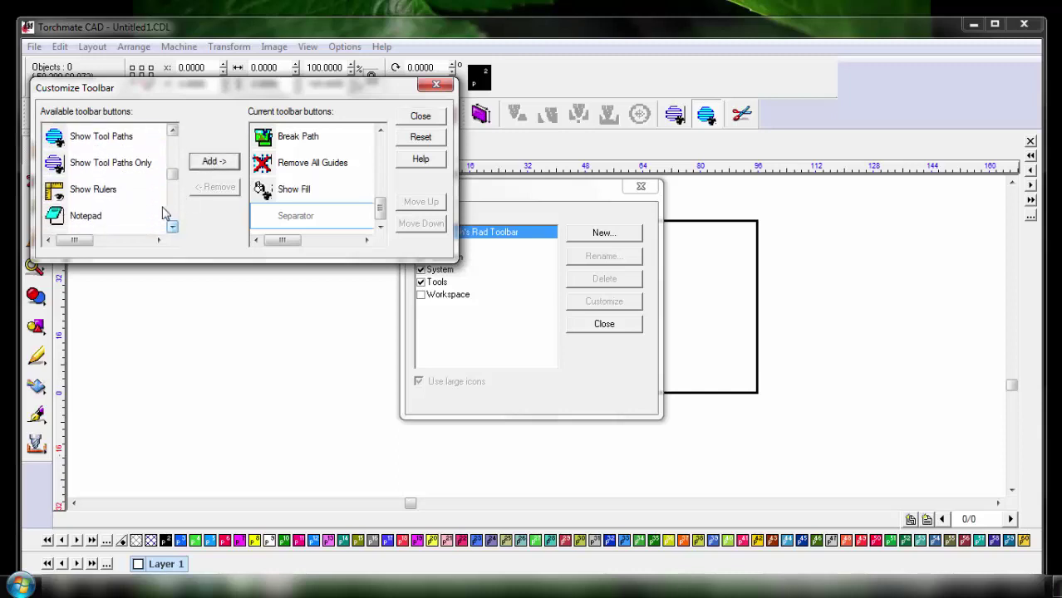
{"action": "left_click", "coordinate": [101, 164]}
{"action": "left_click", "coordinate": [213, 162]}
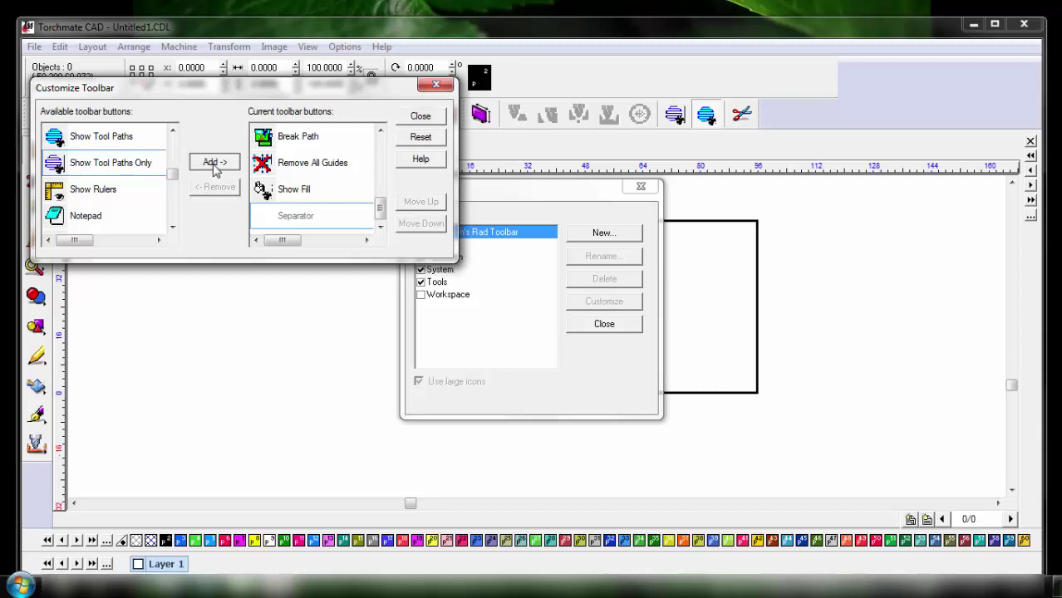
{"action": "left_click", "coordinate": [94, 219]}
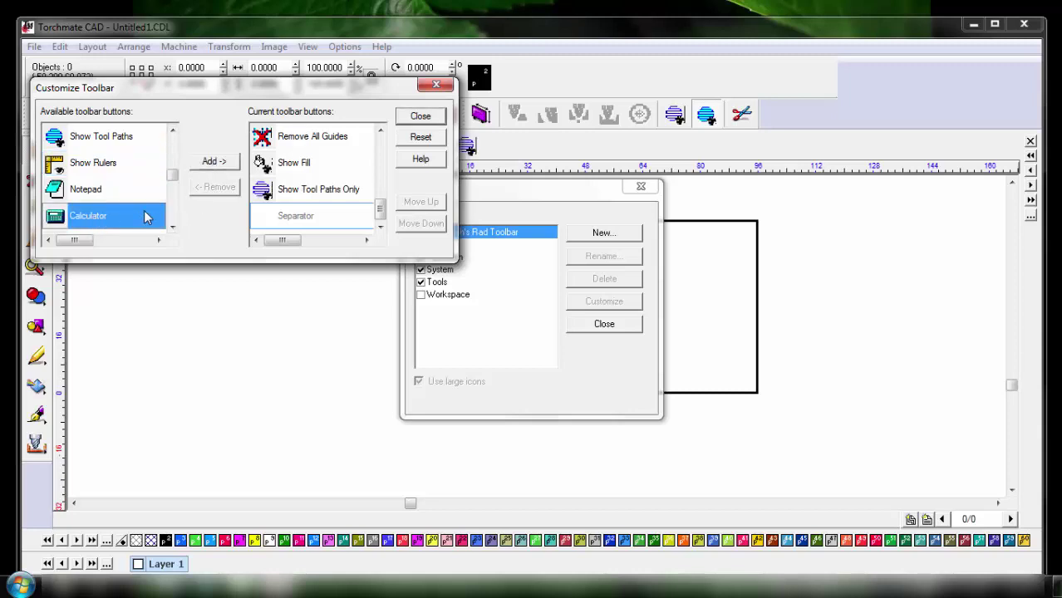
{"action": "left_click", "coordinate": [214, 161]}
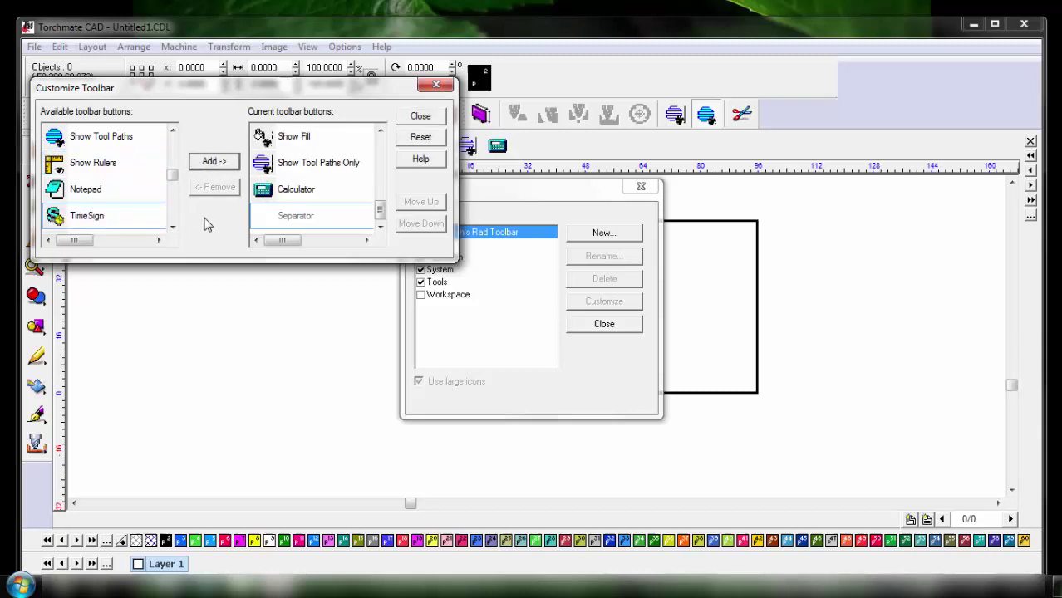
Add the Convert to Polyarc button to the custom toolbar after Calculator.
{"action": "left_click", "coordinate": [172, 227]}
{"action": "left_click", "coordinate": [173, 228]}
{"action": "left_click", "coordinate": [173, 228]}
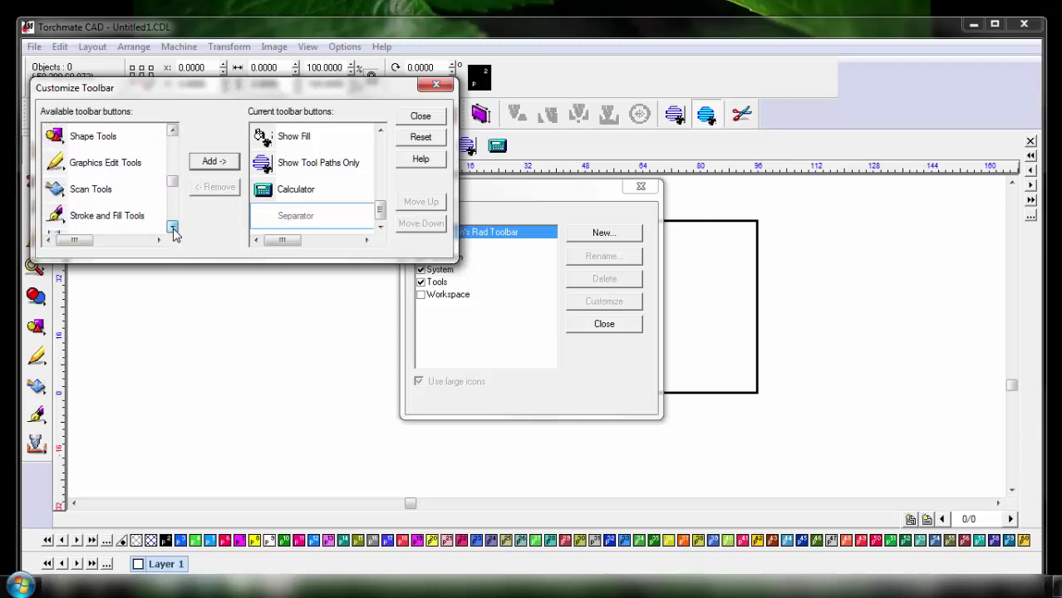
{"action": "left_click", "coordinate": [172, 227]}
{"action": "left_click", "coordinate": [172, 227]}
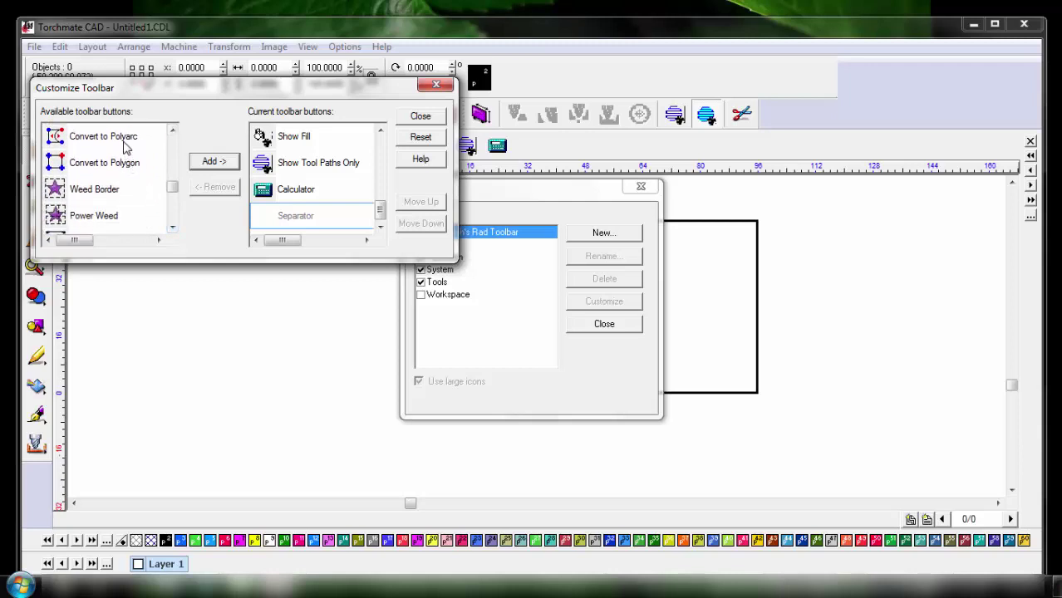
{"action": "left_click", "coordinate": [126, 142]}
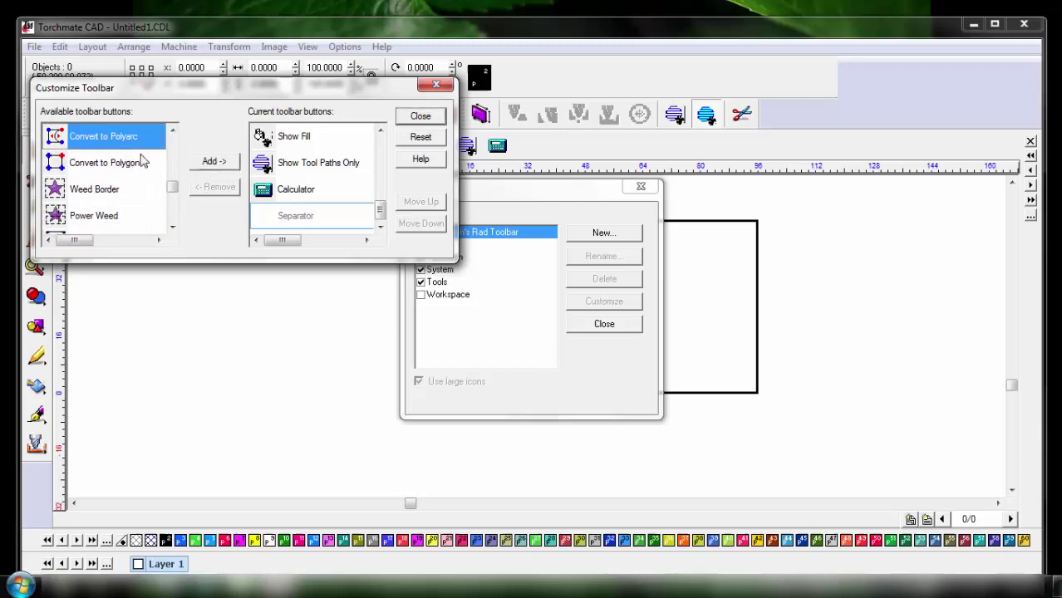
{"action": "left_click", "coordinate": [214, 161]}
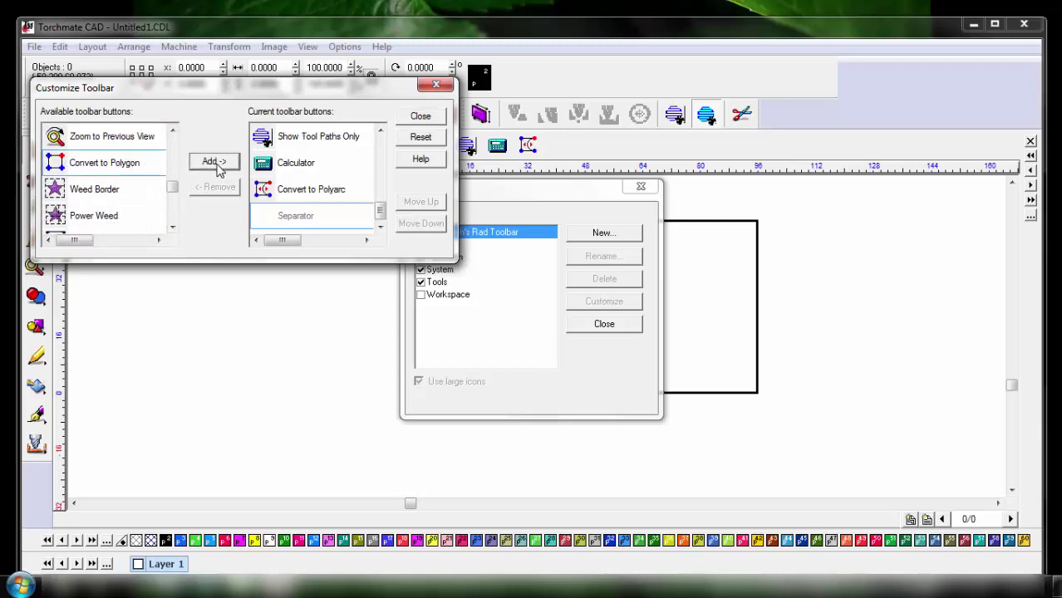
Add the Start Sequence by Vector button to the custom toolbar after Convert to Polyarc.
{"action": "left_click", "coordinate": [172, 228]}
{"action": "left_click", "coordinate": [172, 228]}
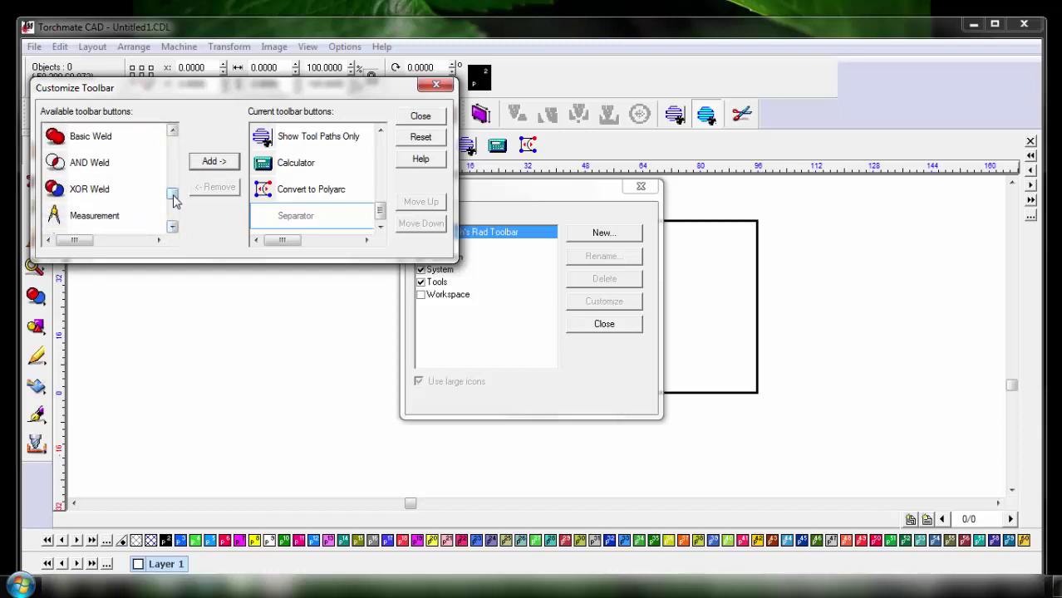
{"action": "left_click", "coordinate": [173, 203]}
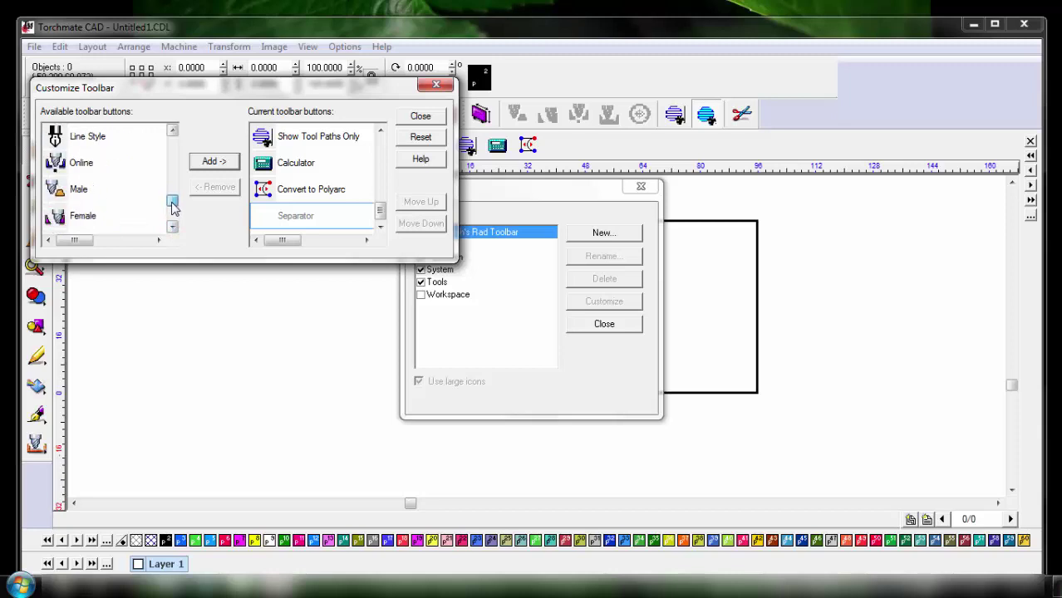
{"action": "left_click_drag", "start_coordinate": [173, 207], "coordinate": [173, 217]}
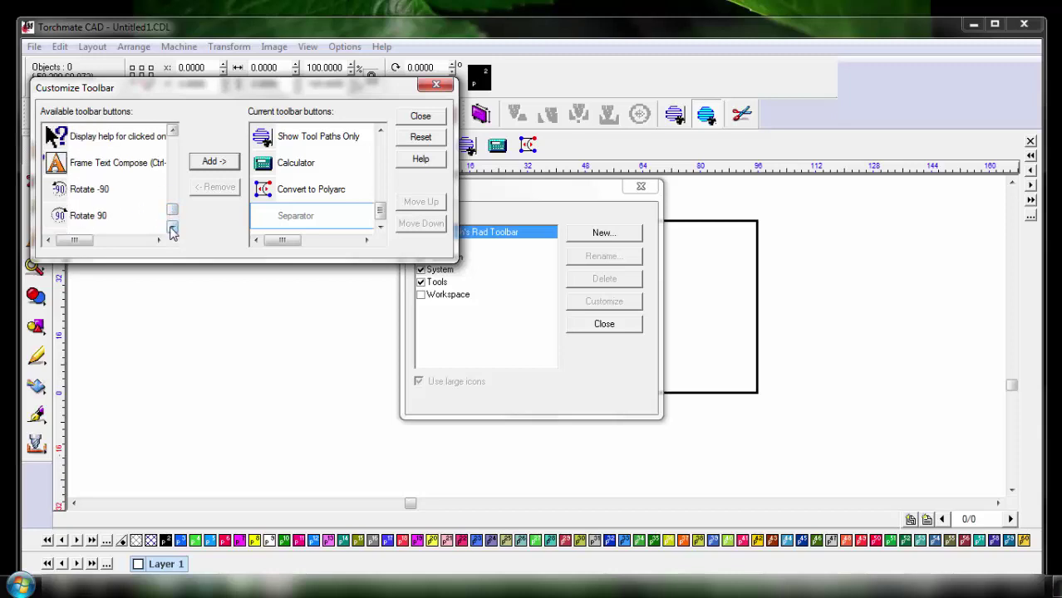
{"action": "left_click", "coordinate": [172, 228]}
{"action": "left_click", "coordinate": [172, 227]}
{"action": "left_click", "coordinate": [172, 228]}
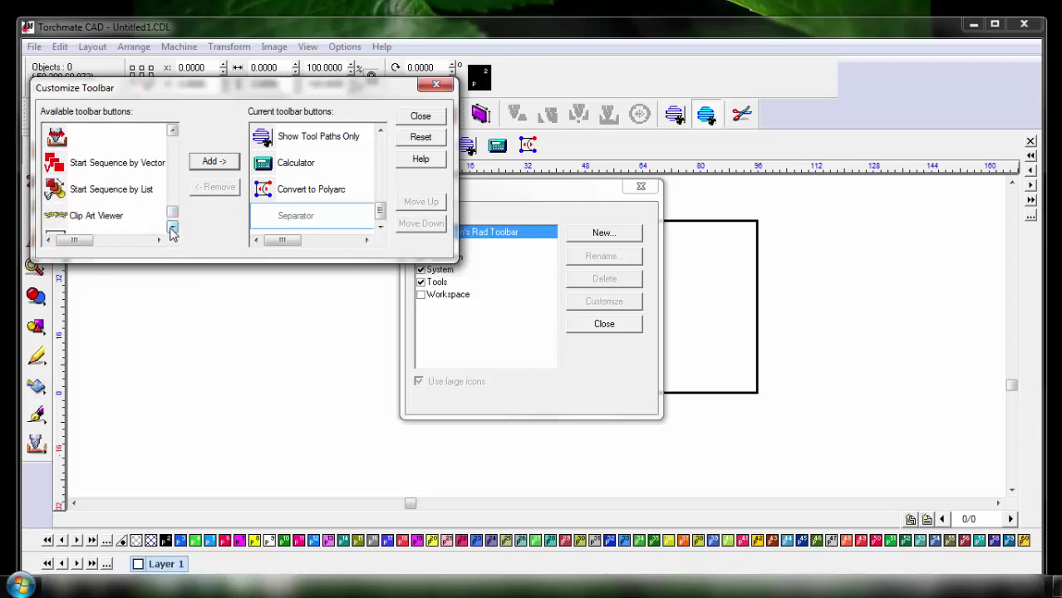
{"action": "left_click", "coordinate": [90, 166]}
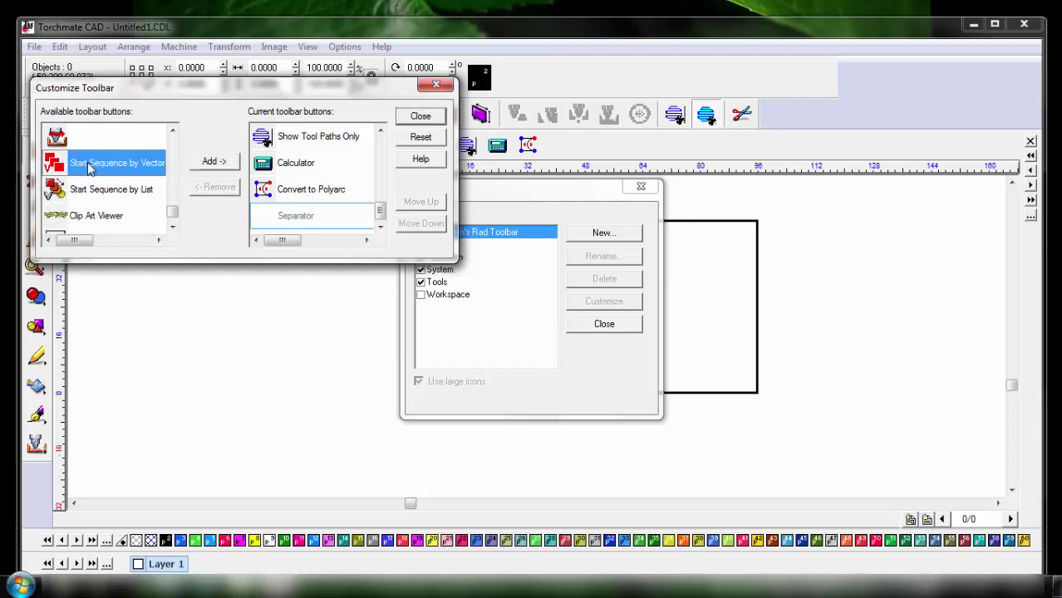
{"action": "left_click", "coordinate": [212, 163]}
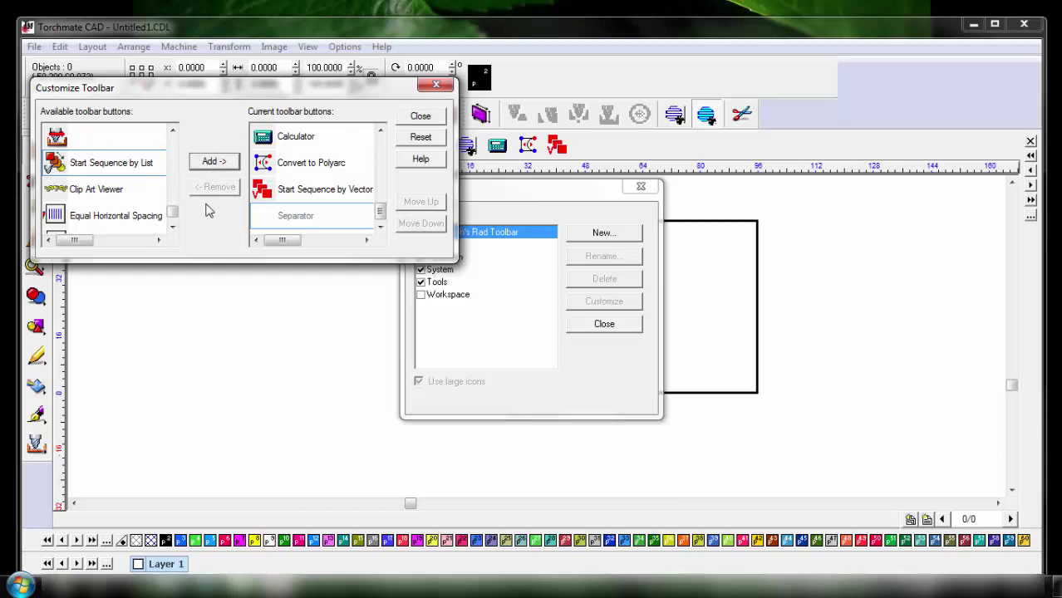
{"action": "left_click", "coordinate": [173, 227]}
{"action": "left_click", "coordinate": [173, 228]}
{"action": "left_click", "coordinate": [173, 227]}
{"action": "left_click", "coordinate": [173, 228]}
{"action": "left_click", "coordinate": [172, 228]}
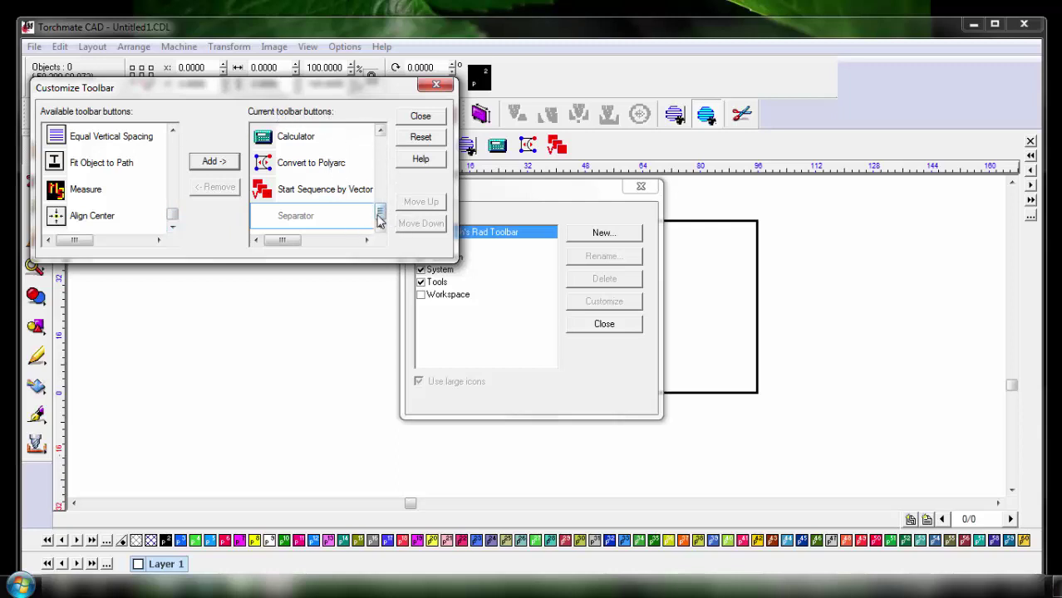
Insert a separator before the Export button in the custom toolbar and remove it again.
{"action": "left_click_drag", "start_coordinate": [380, 214], "coordinate": [384, 149]}
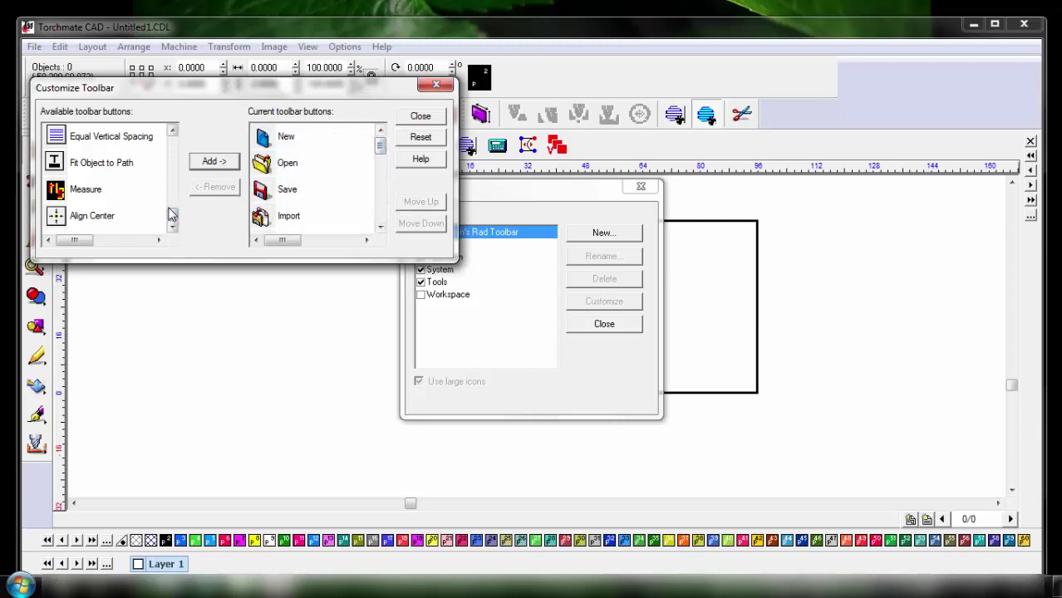
{"action": "left_click_drag", "start_coordinate": [173, 216], "coordinate": [172, 137]}
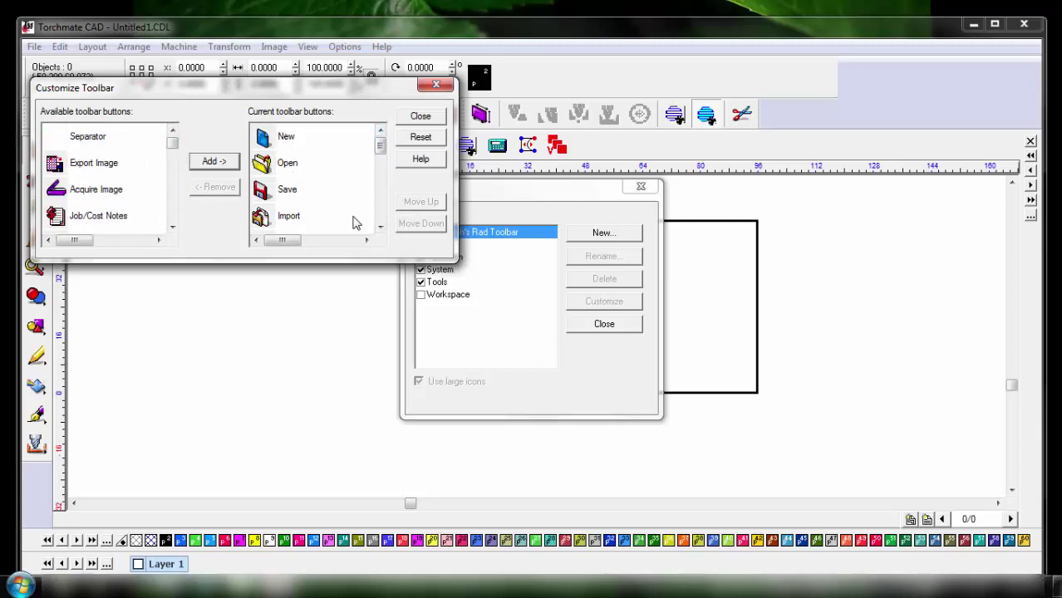
{"action": "left_click", "coordinate": [380, 226]}
{"action": "left_click", "coordinate": [379, 227]}
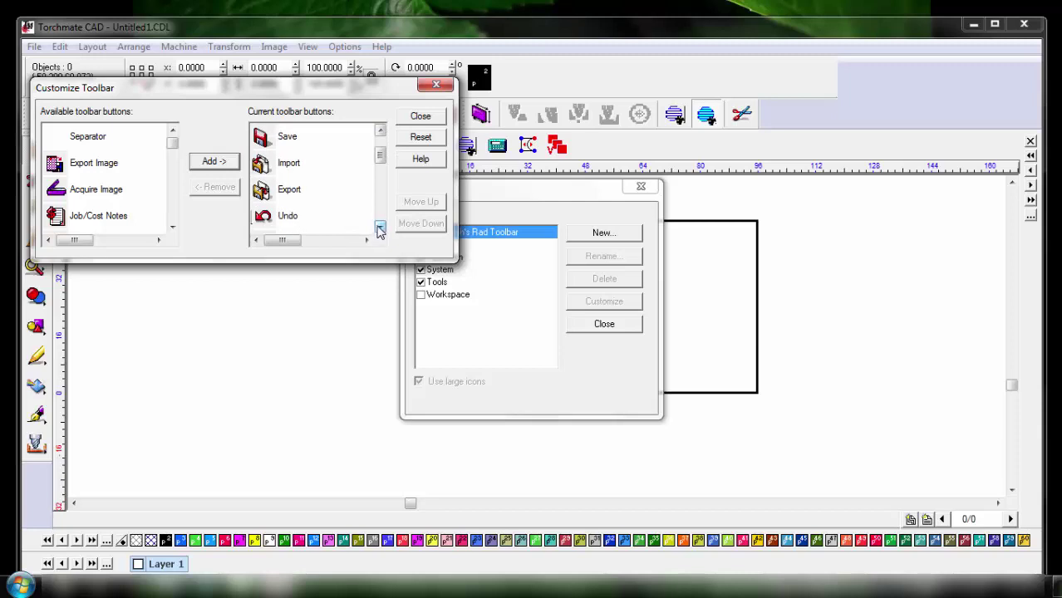
{"action": "left_click", "coordinate": [295, 192]}
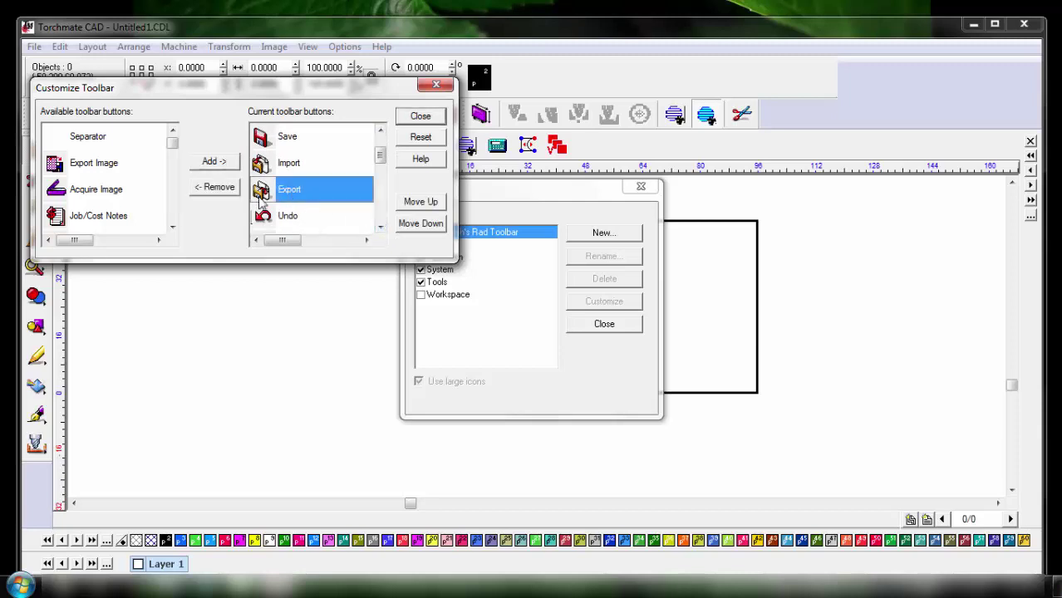
{"action": "left_click", "coordinate": [98, 139]}
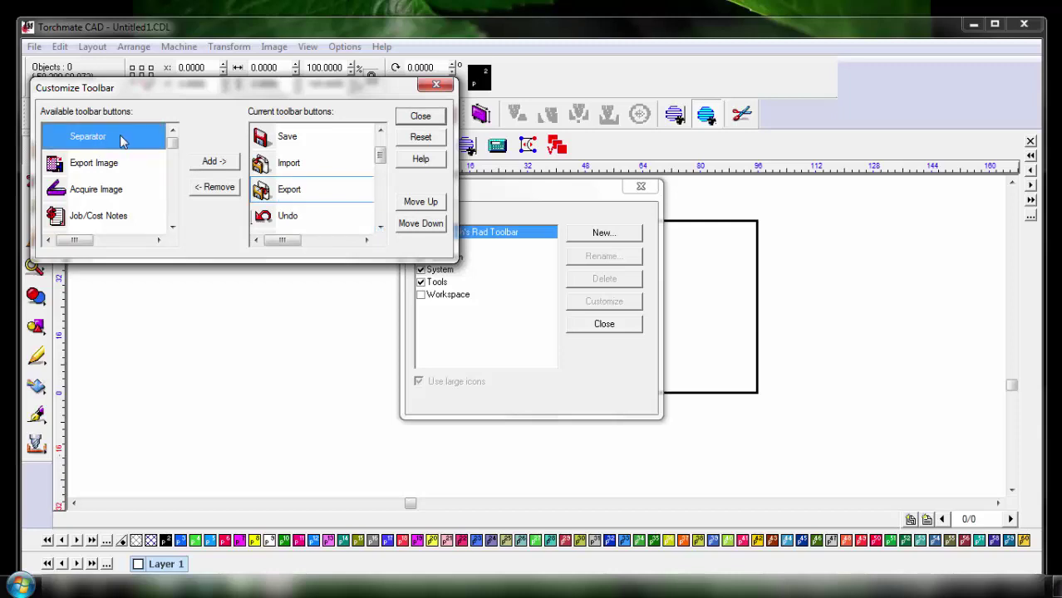
{"action": "left_click", "coordinate": [221, 165]}
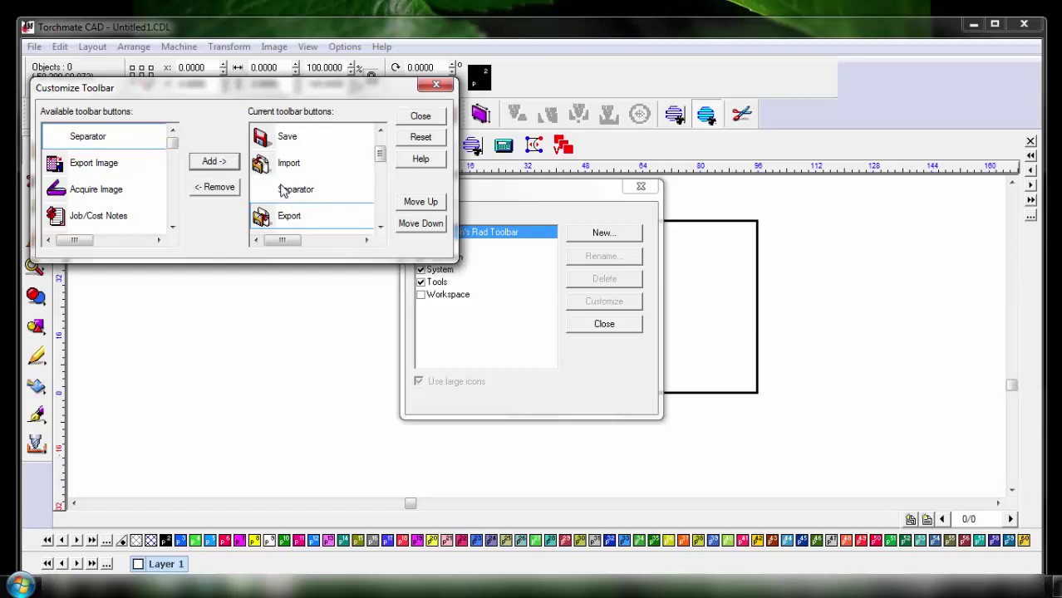
{"action": "left_click", "coordinate": [295, 191]}
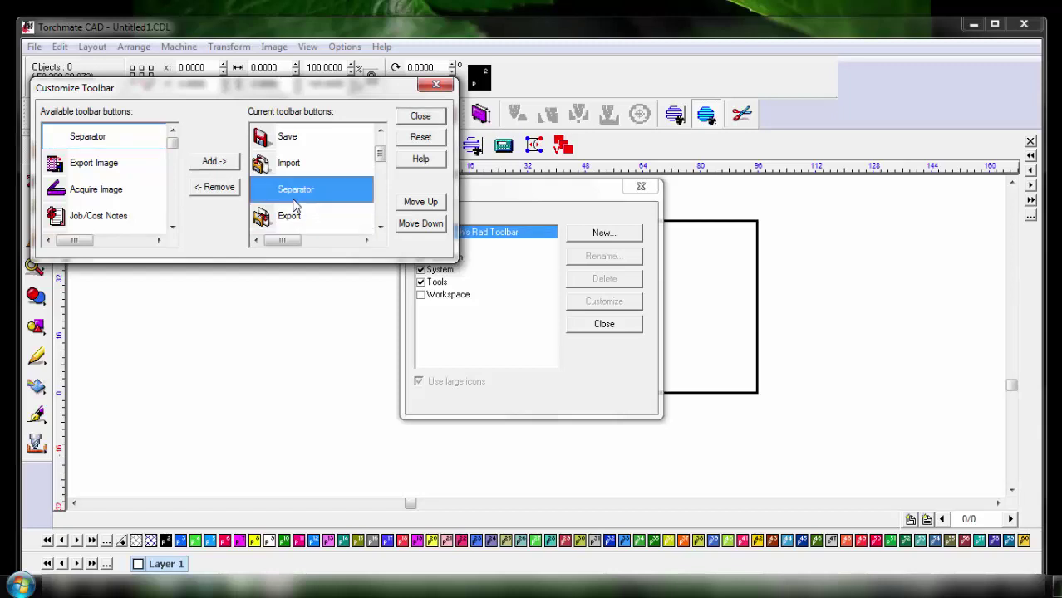
{"action": "left_click", "coordinate": [221, 190]}
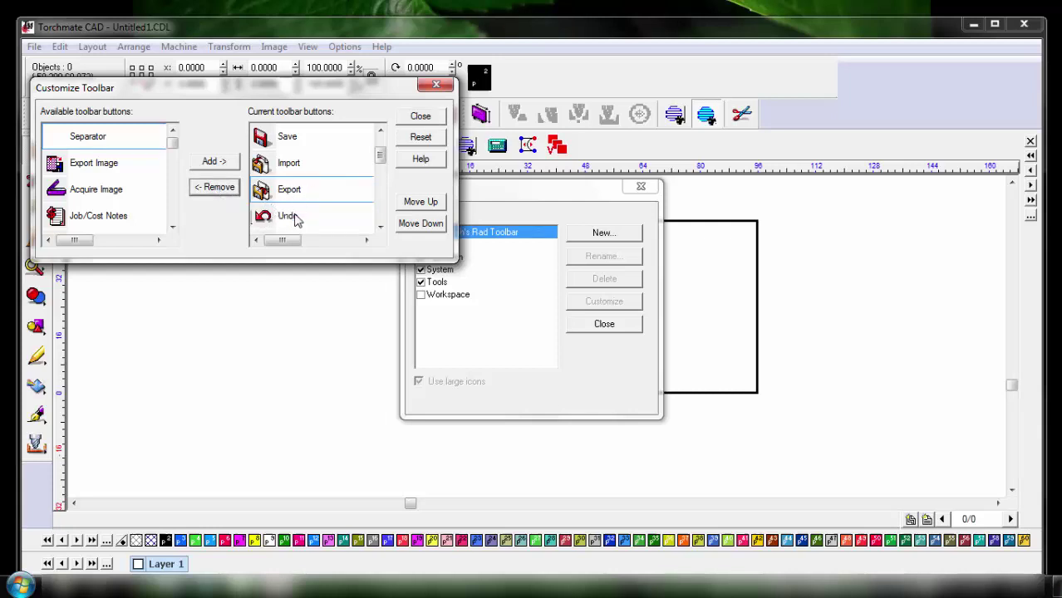
Insert a separator between the Export and Undo buttons in the custom toolbar.
{"action": "left_click", "coordinate": [289, 219]}
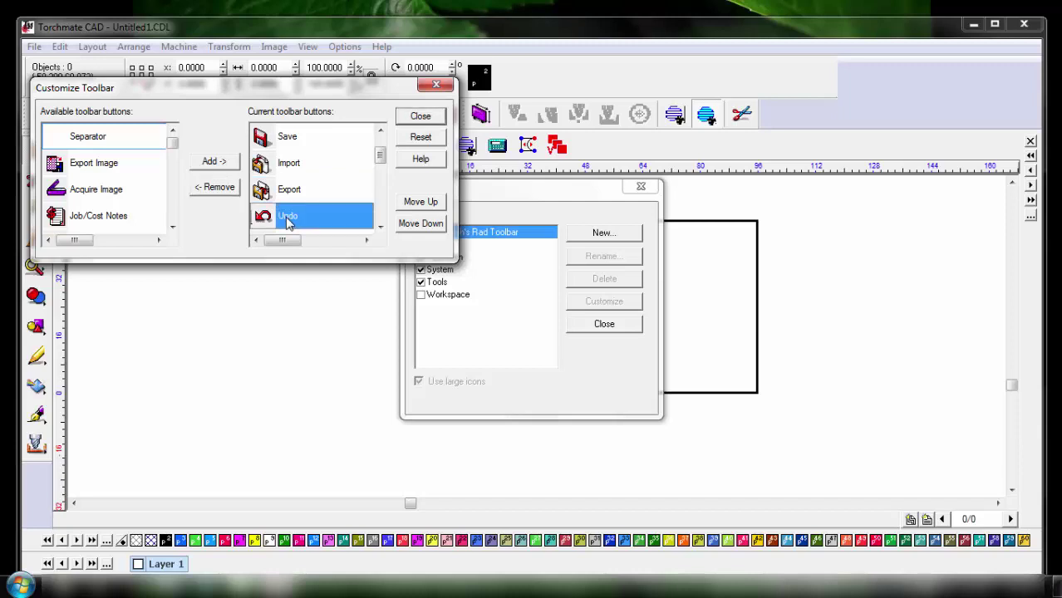
{"action": "left_click", "coordinate": [90, 139]}
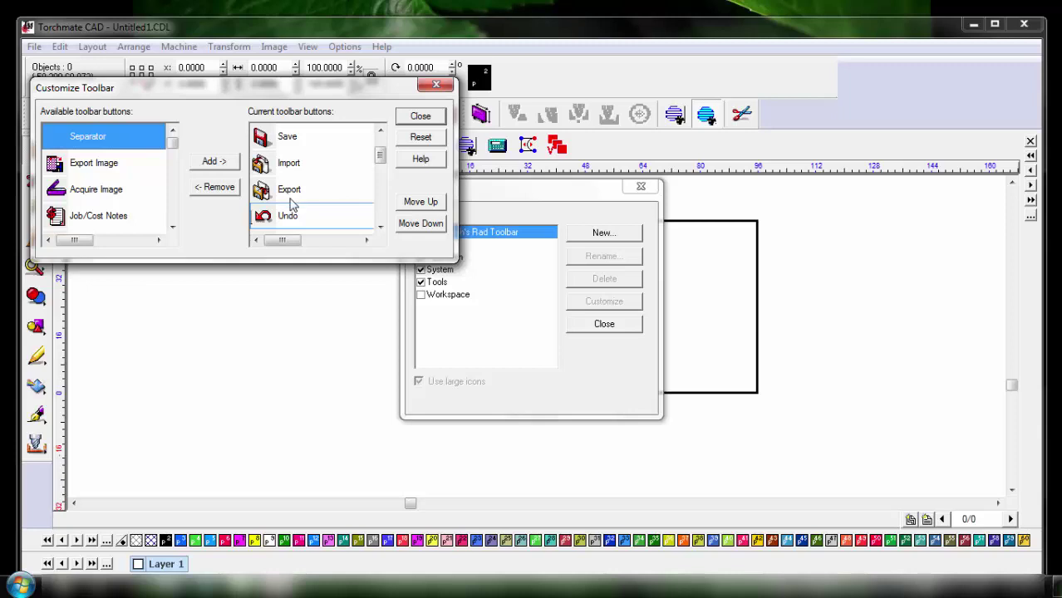
{"action": "left_click", "coordinate": [221, 167]}
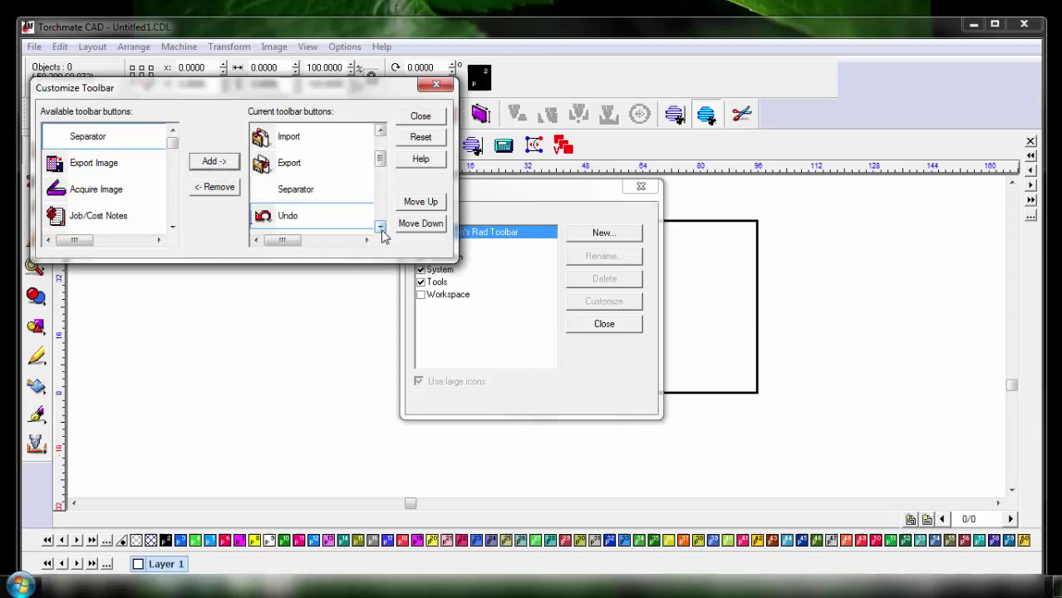
Move the Remove All Guides button up the custom toolbar so it sits between Clear and Material Size.
{"action": "left_click", "coordinate": [381, 227]}
{"action": "left_click", "coordinate": [381, 227]}
{"action": "left_click", "coordinate": [380, 226]}
{"action": "left_click", "coordinate": [381, 227]}
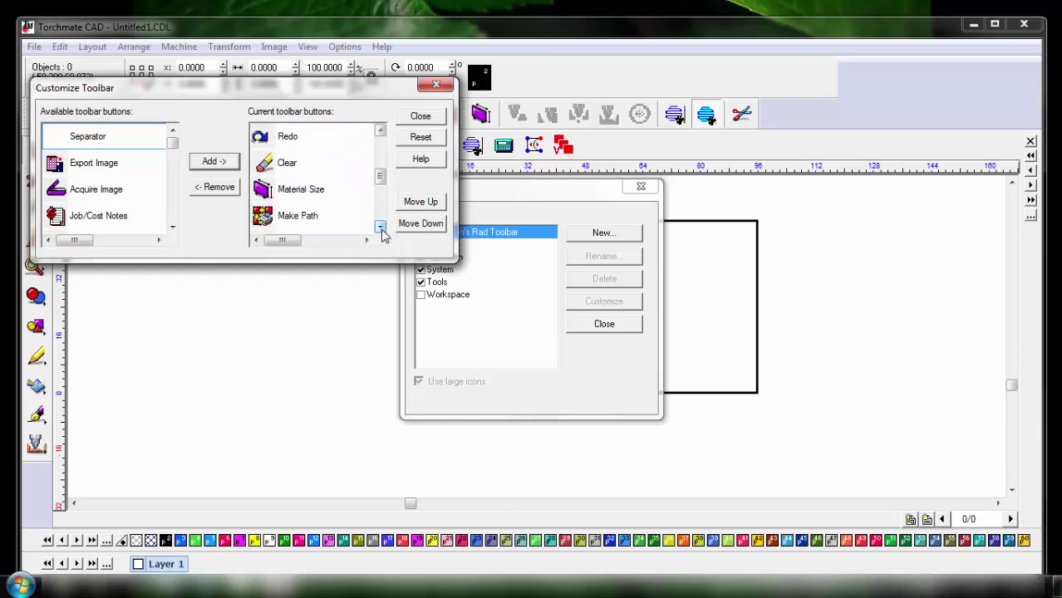
{"action": "left_click", "coordinate": [380, 227]}
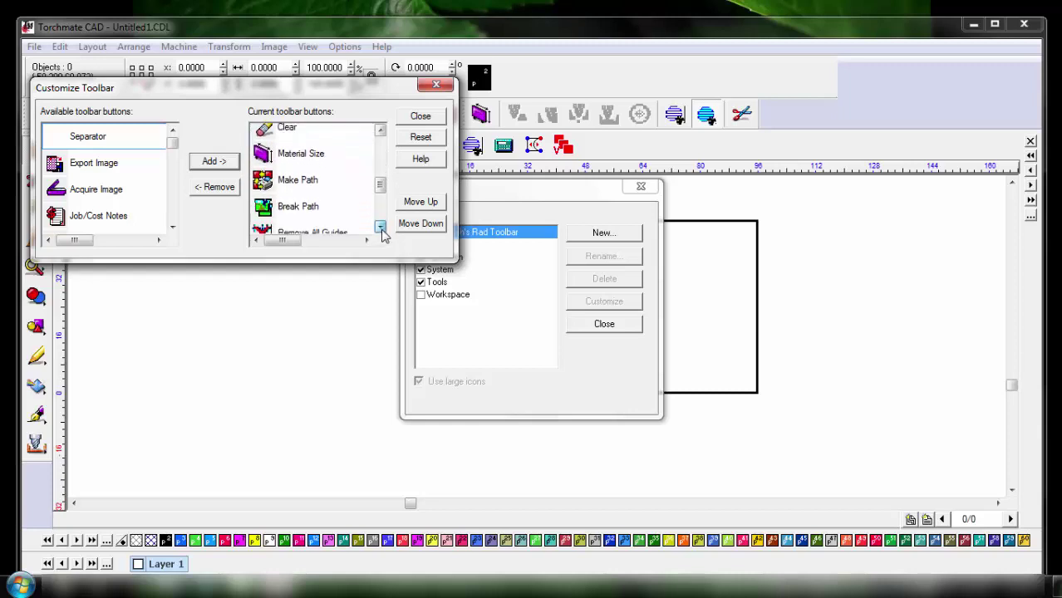
{"action": "left_click", "coordinate": [381, 227]}
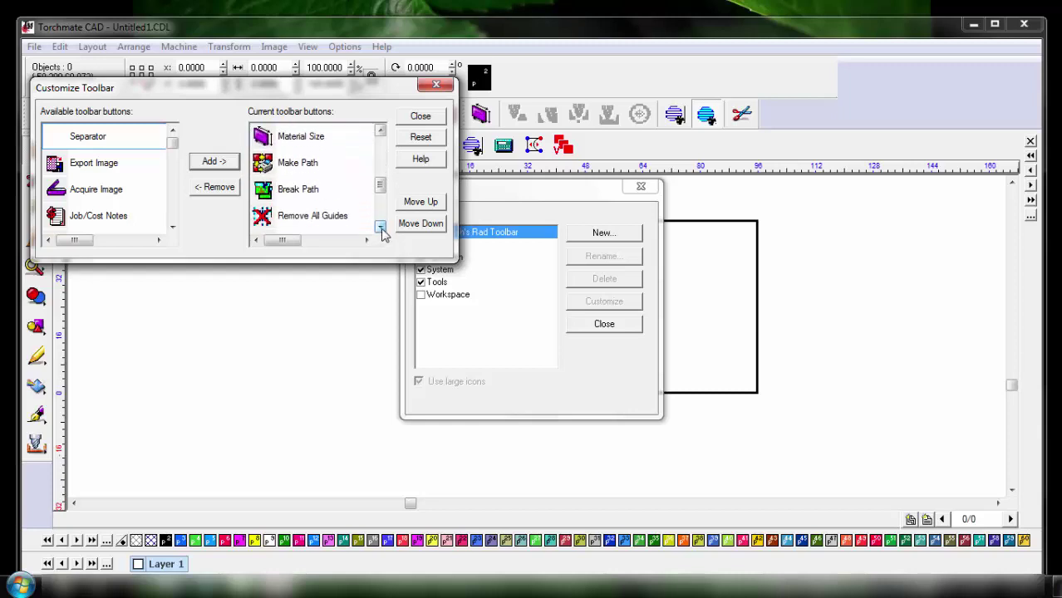
{"action": "left_click", "coordinate": [305, 218]}
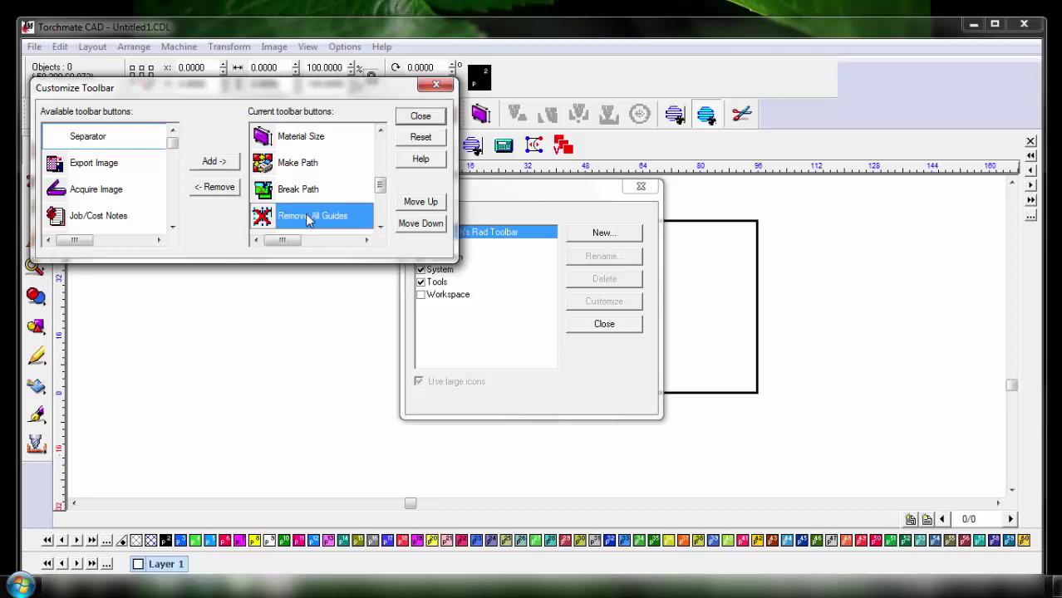
{"action": "left_click", "coordinate": [420, 203]}
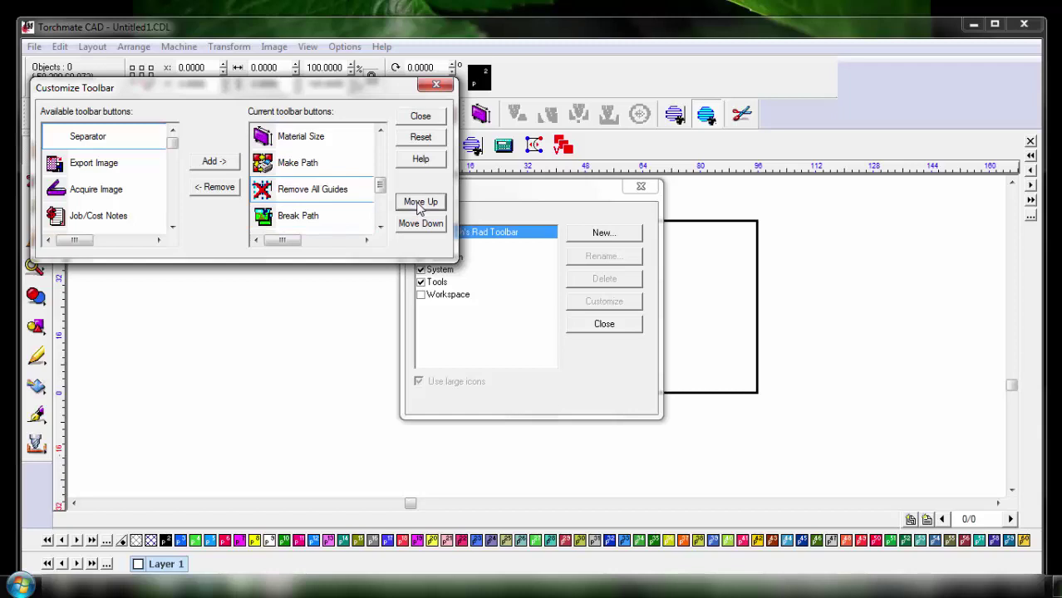
{"action": "left_click", "coordinate": [419, 204]}
{"action": "left_click", "coordinate": [420, 204]}
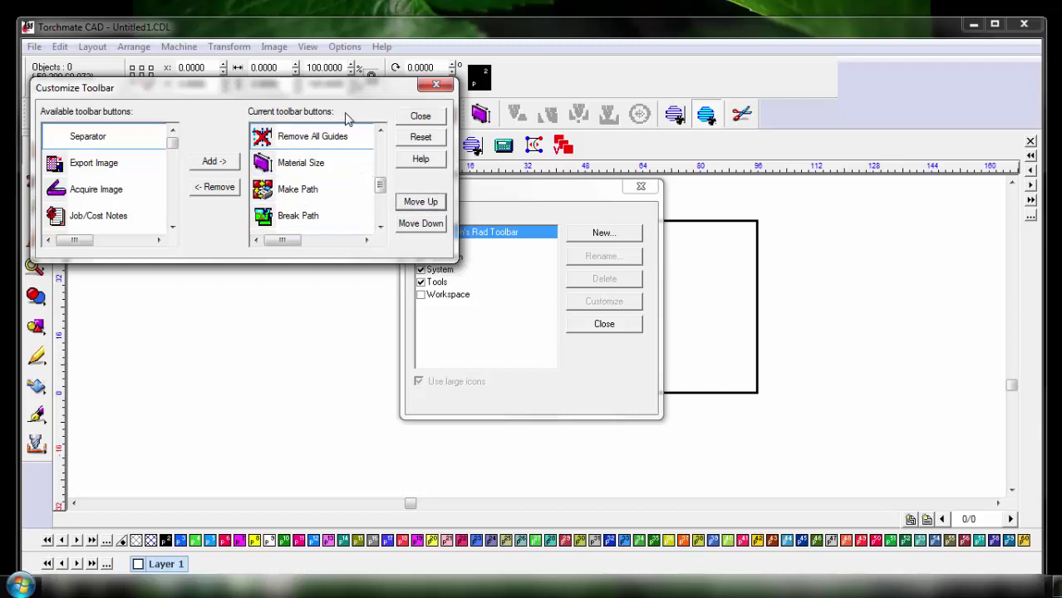
Insert a separator between the Remove All Guides and Material Size buttons in the custom toolbar.
{"action": "left_click", "coordinate": [380, 133]}
{"action": "left_click", "coordinate": [380, 133]}
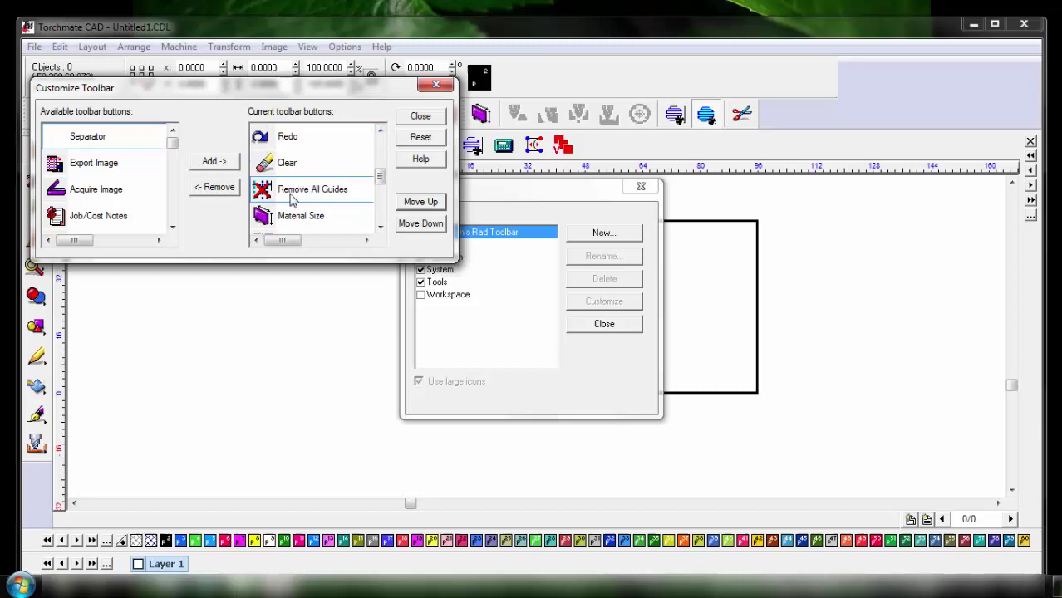
{"action": "left_click", "coordinate": [301, 219]}
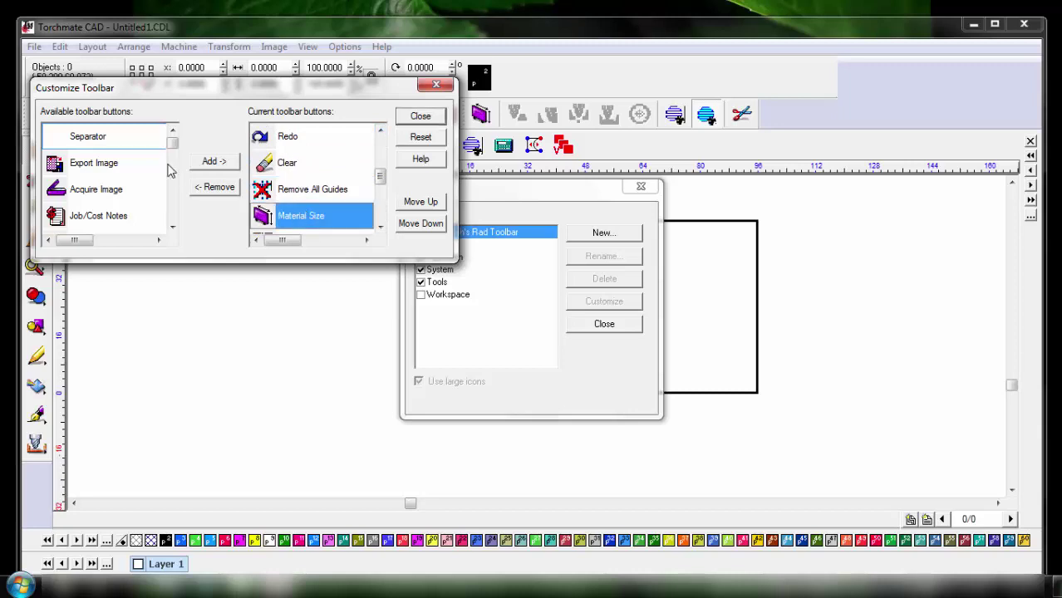
{"action": "left_click", "coordinate": [102, 143]}
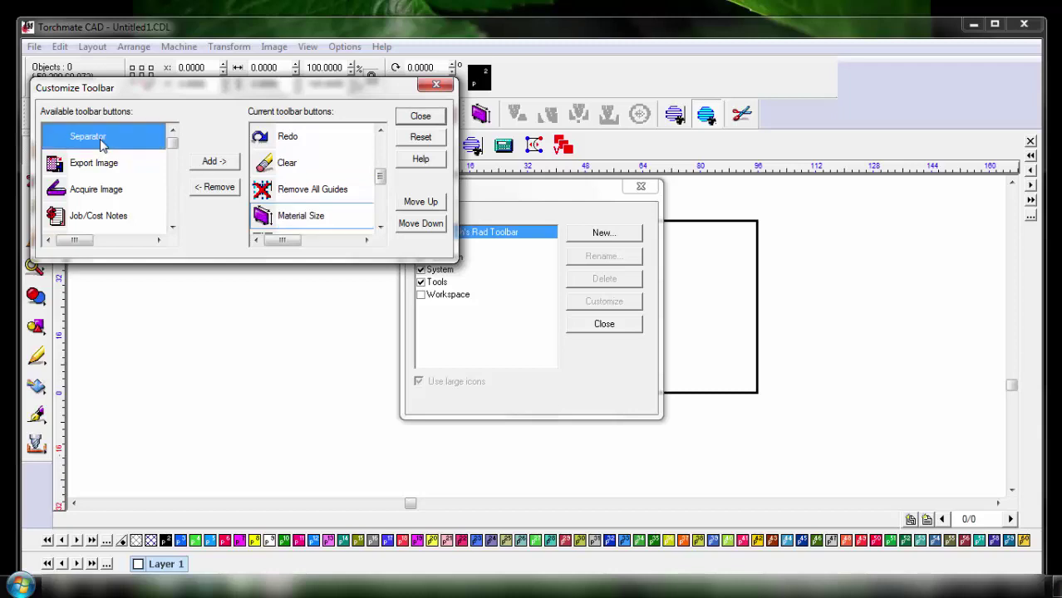
{"action": "left_click", "coordinate": [214, 163]}
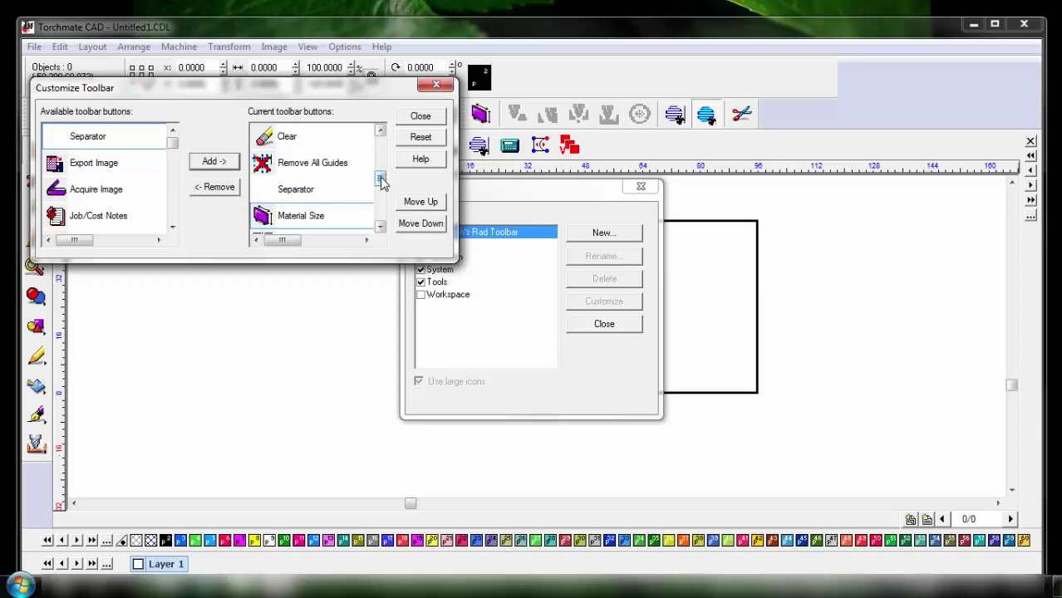
{"action": "mouse_move", "coordinate": [380, 181]}
{"action": "left_mouse_down"}
{"action": "mouse_move", "coordinate": [379, 145]}
{"action": "mouse_move", "coordinate": [378, 164]}
{"action": "left_mouse_up"}
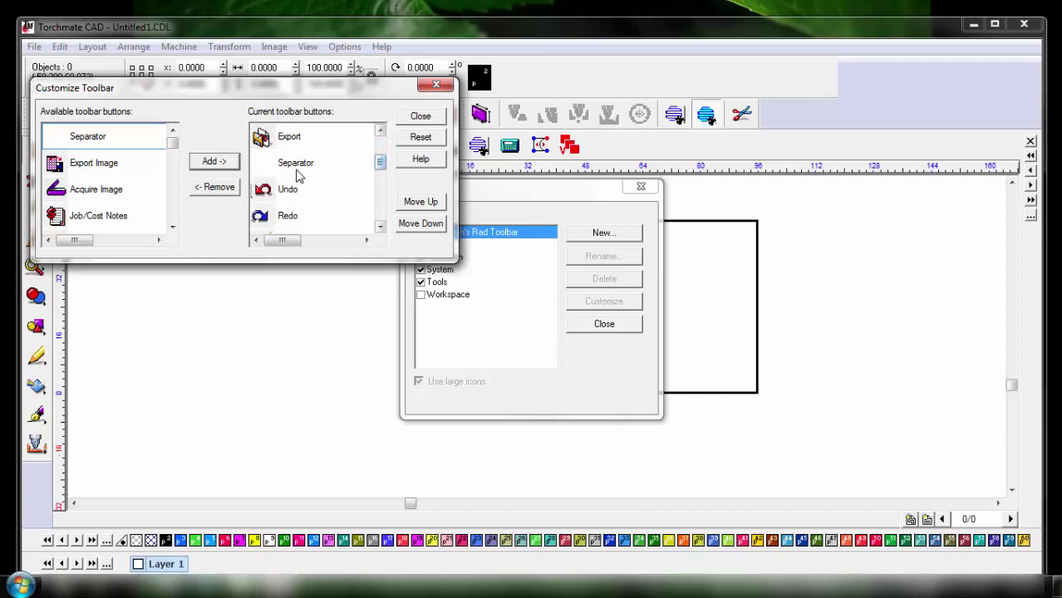
{"action": "left_click", "coordinate": [380, 228]}
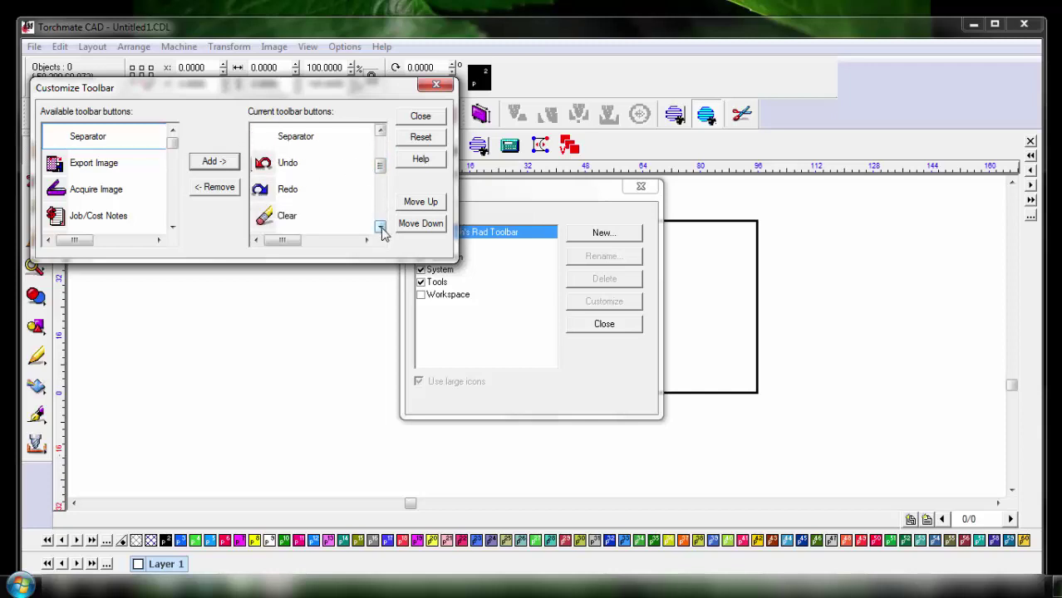
{"action": "left_click", "coordinate": [379, 228]}
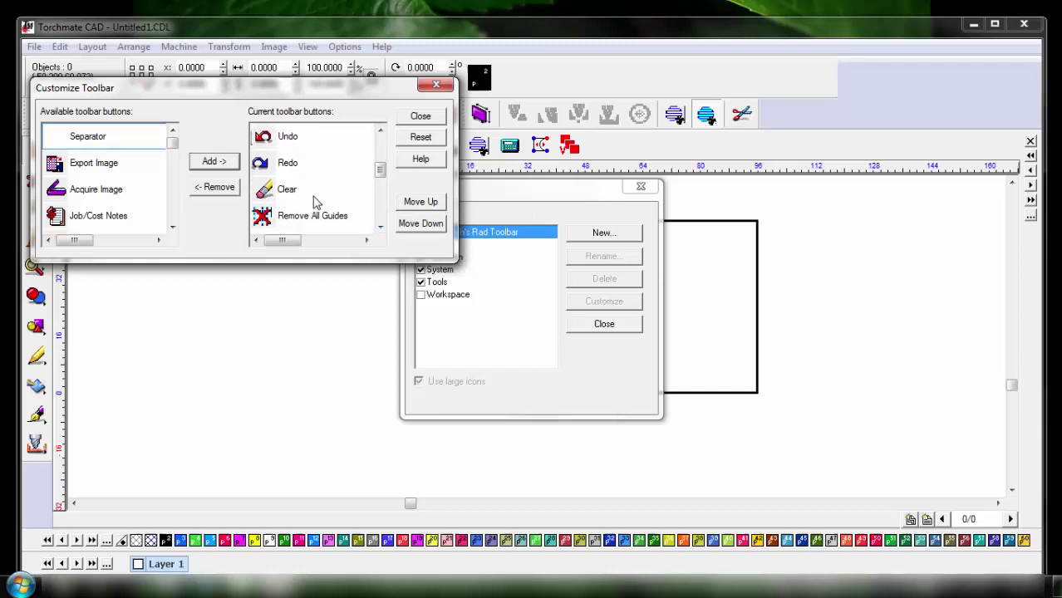
Insert a separator between the Show Tool Paths Only and Calculator buttons in the custom toolbar.
{"action": "left_click", "coordinate": [380, 227]}
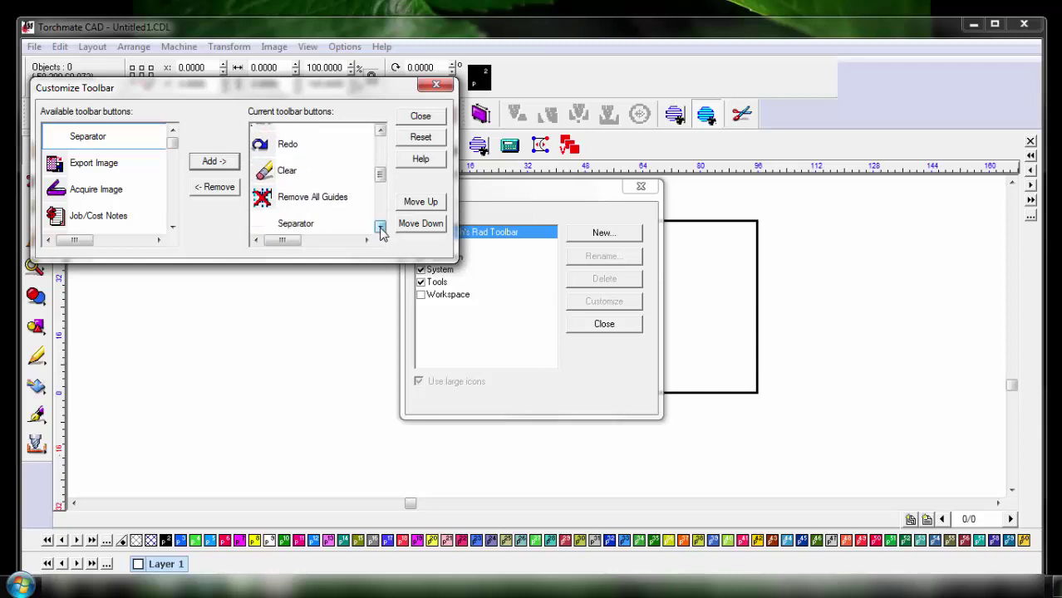
{"action": "left_click", "coordinate": [380, 228]}
{"action": "left_click", "coordinate": [379, 228]}
{"action": "left_click", "coordinate": [380, 227]}
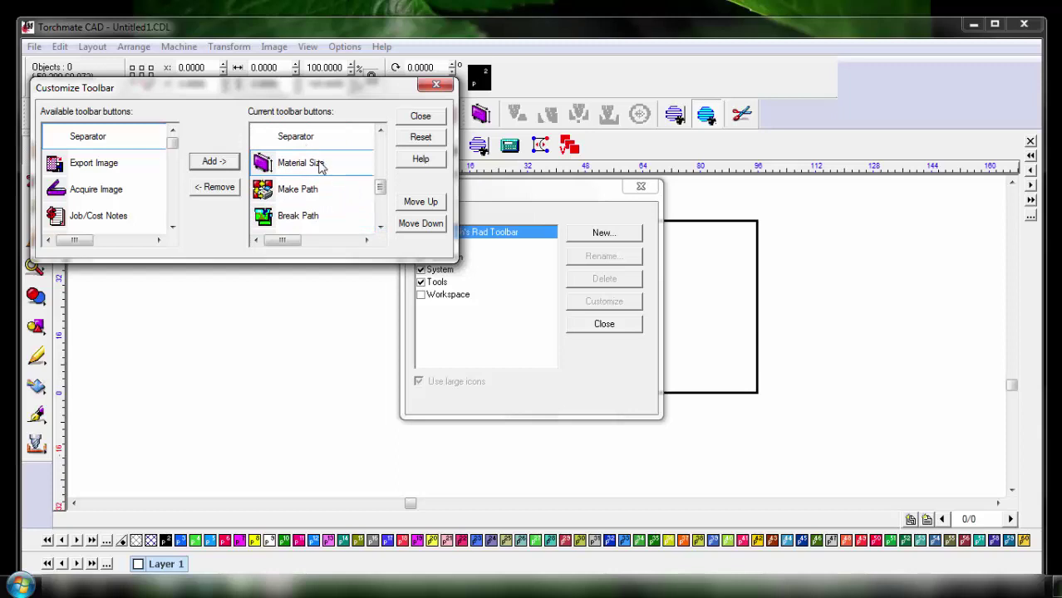
{"action": "left_click", "coordinate": [380, 228]}
{"action": "left_click", "coordinate": [380, 228]}
{"action": "left_click", "coordinate": [379, 227]}
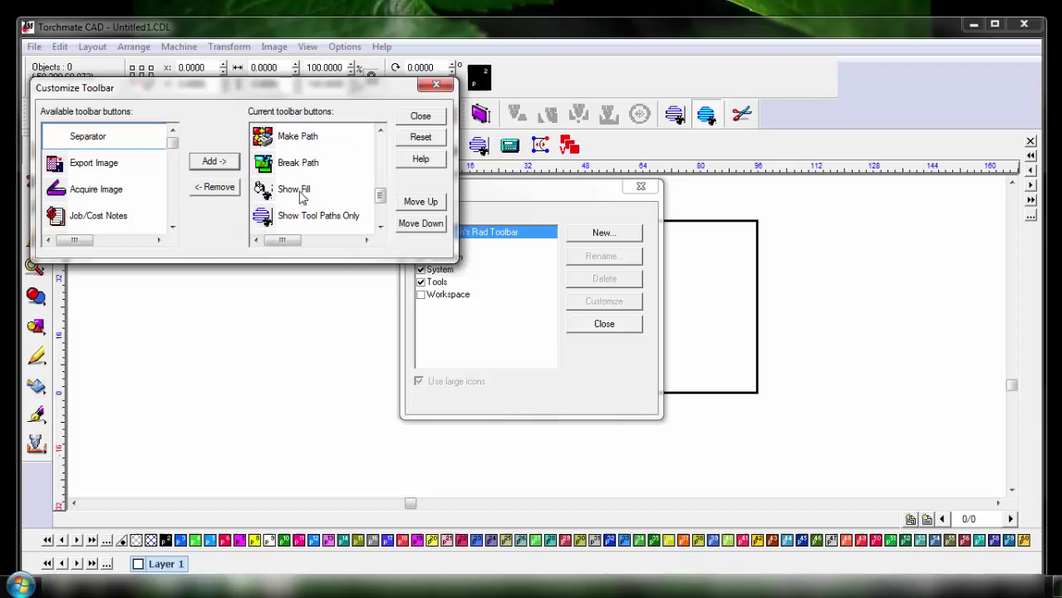
{"action": "left_click", "coordinate": [380, 227]}
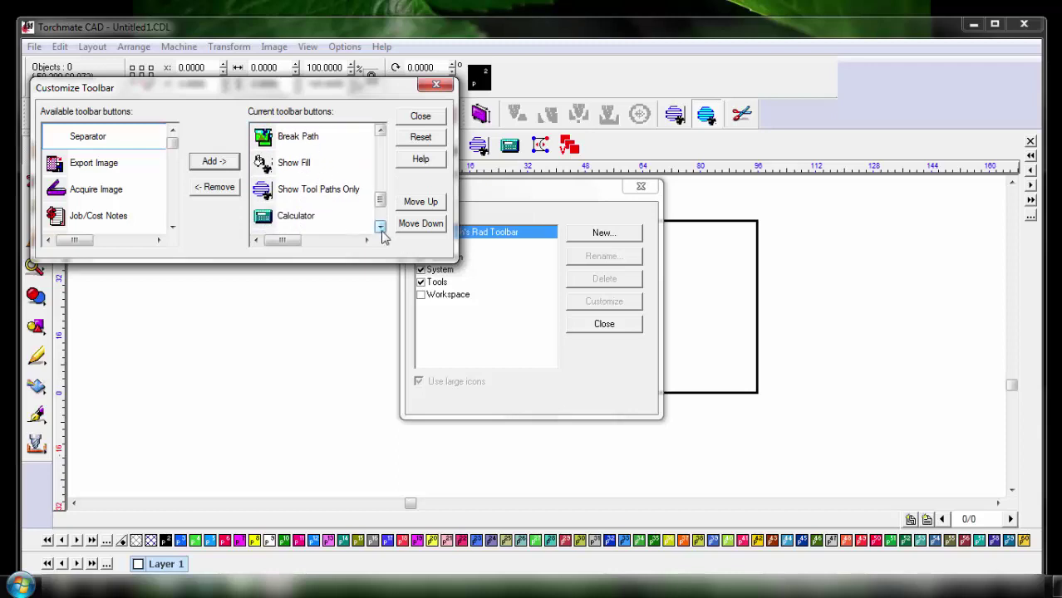
{"action": "left_click", "coordinate": [292, 217]}
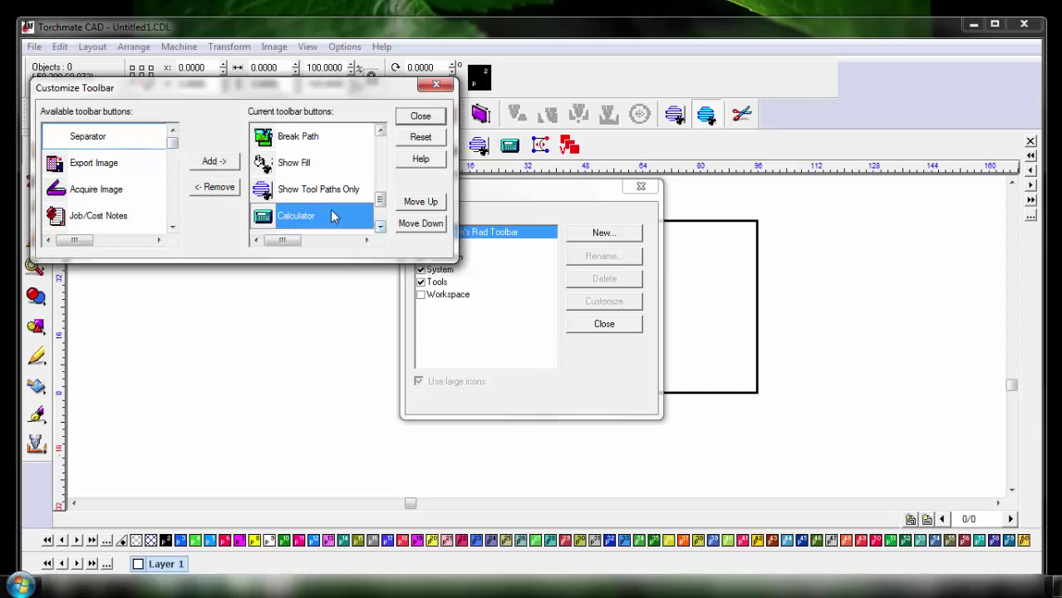
{"action": "left_click", "coordinate": [213, 163]}
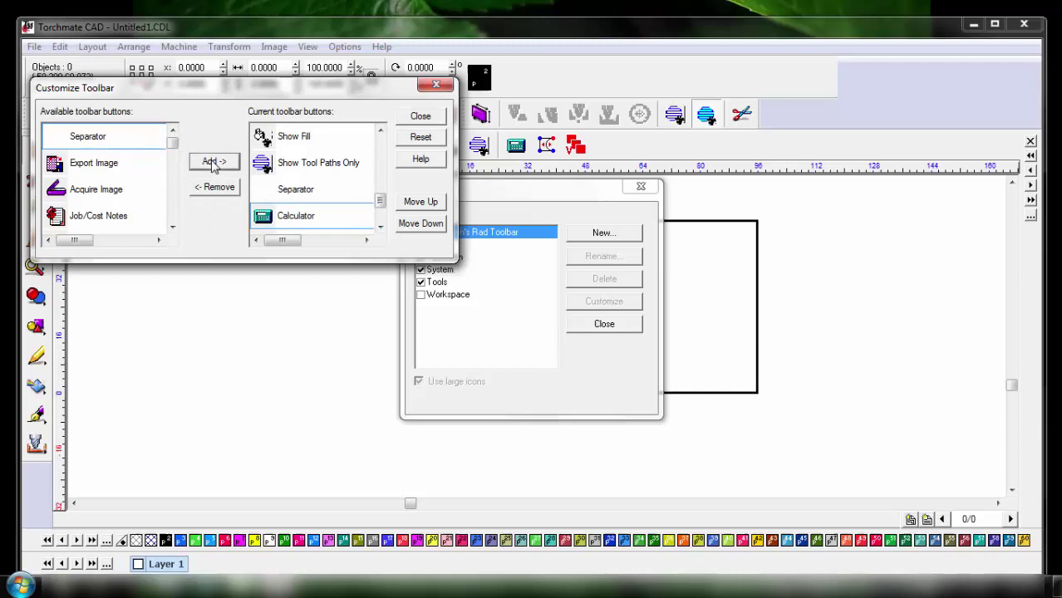
Move the Calculator button to the end of the custom toolbar, after Start Sequence by Vector, and finish customizing.
{"action": "left_click", "coordinate": [379, 226]}
{"action": "left_click", "coordinate": [380, 226]}
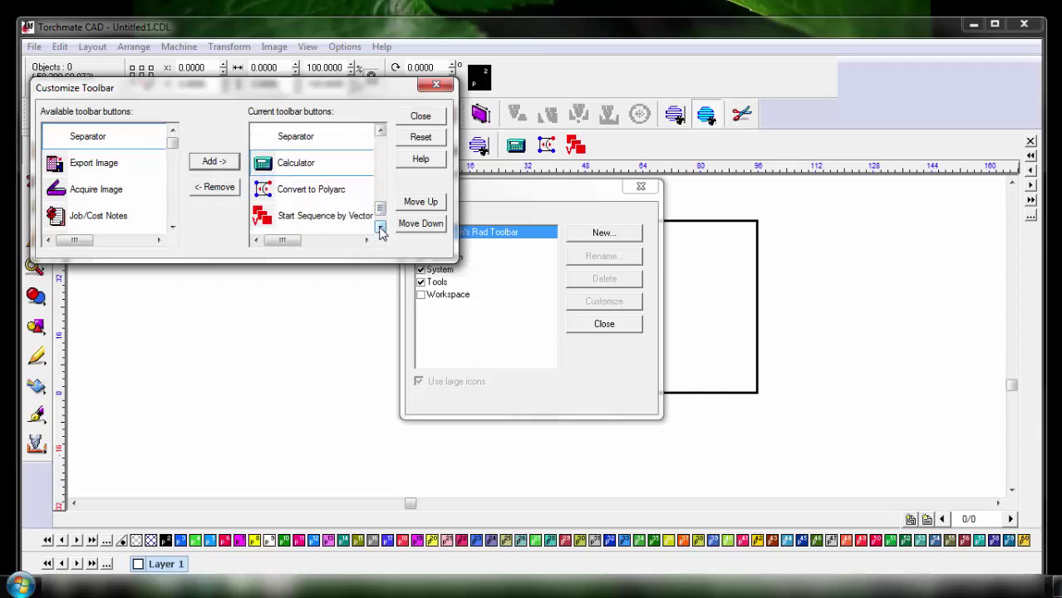
{"action": "left_click", "coordinate": [296, 167]}
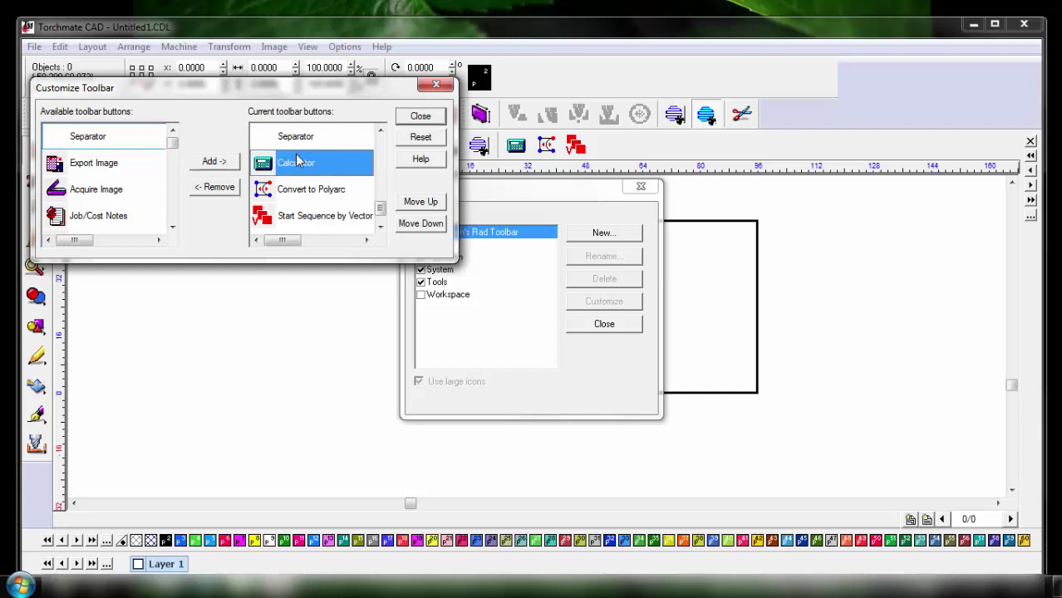
{"action": "left_click", "coordinate": [420, 225]}
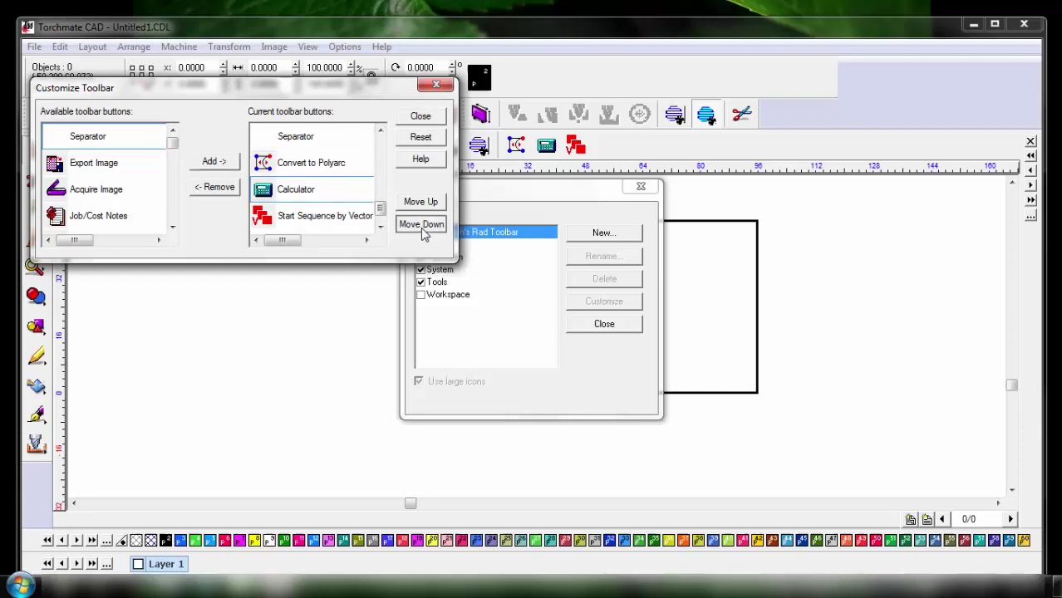
{"action": "left_click", "coordinate": [420, 224]}
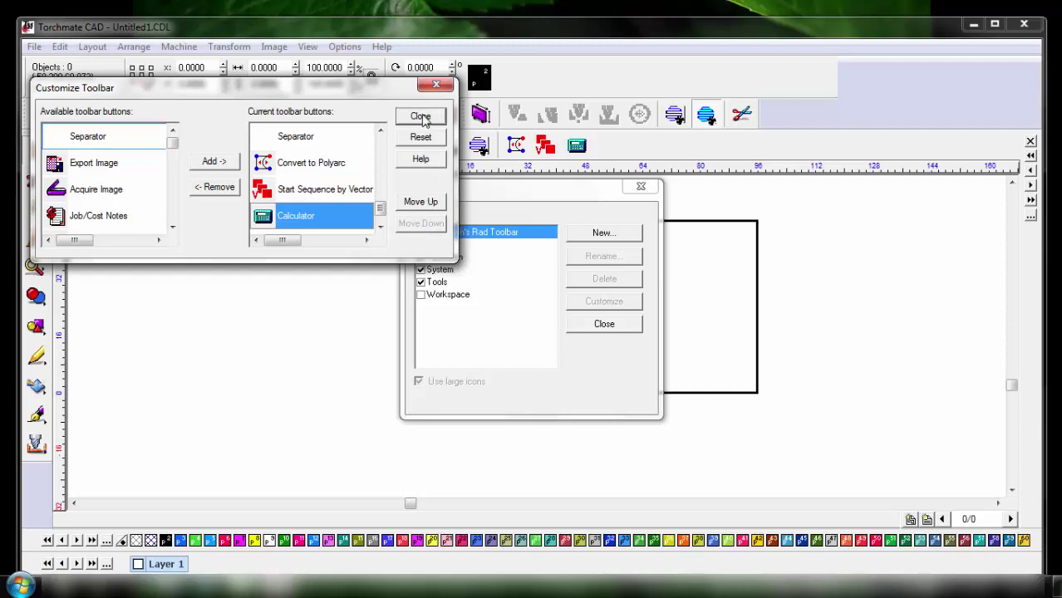
{"action": "left_click", "coordinate": [421, 118]}
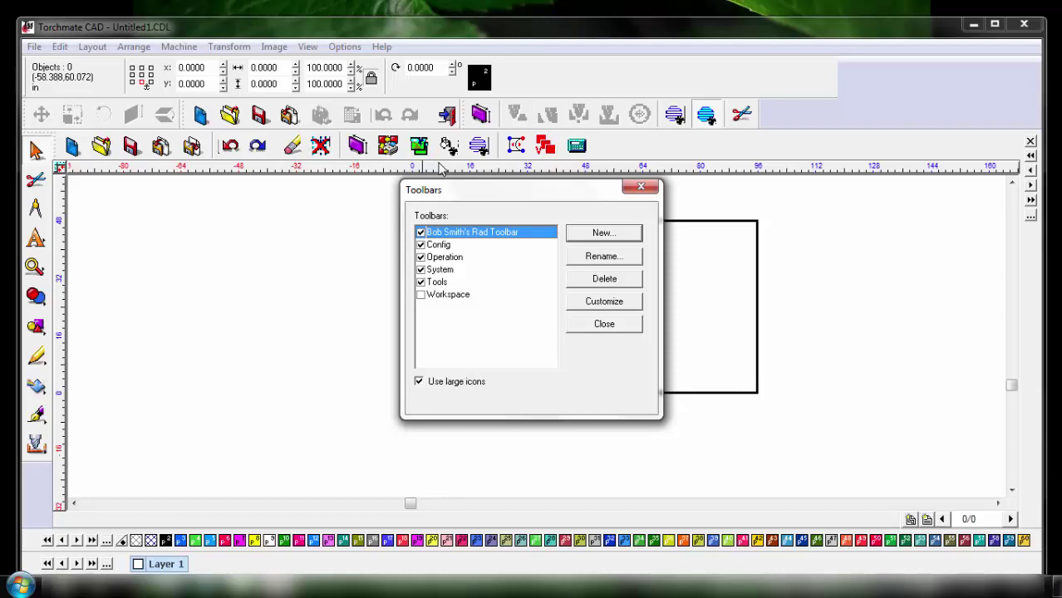
Hide the Config, Operation and System toolbars, keeping the custom and Tools toolbars shown, and close the toolbar settings.
{"action": "left_click", "coordinate": [420, 245]}
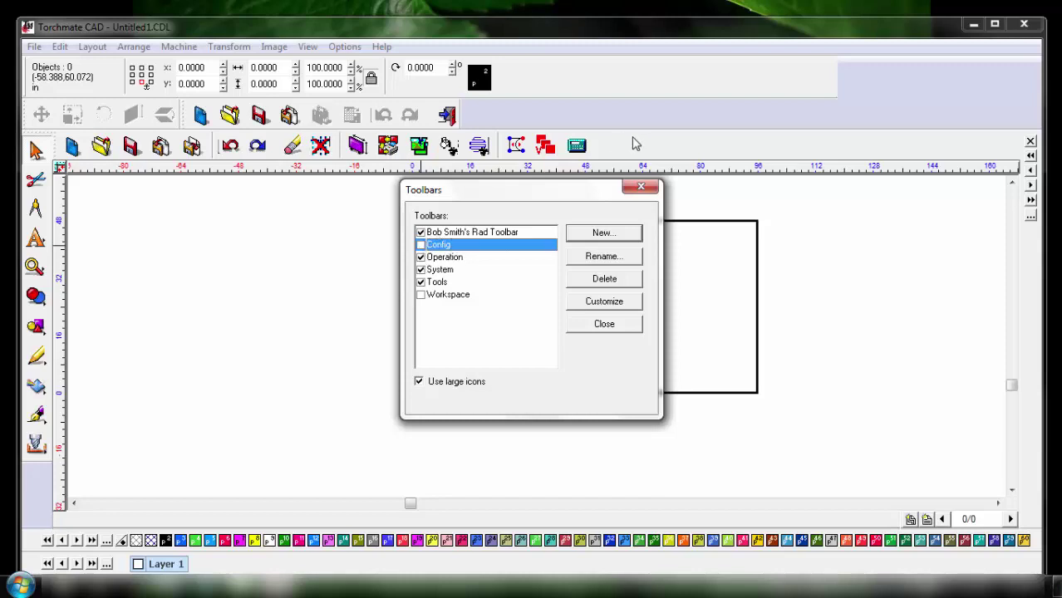
{"action": "left_click", "coordinate": [421, 245]}
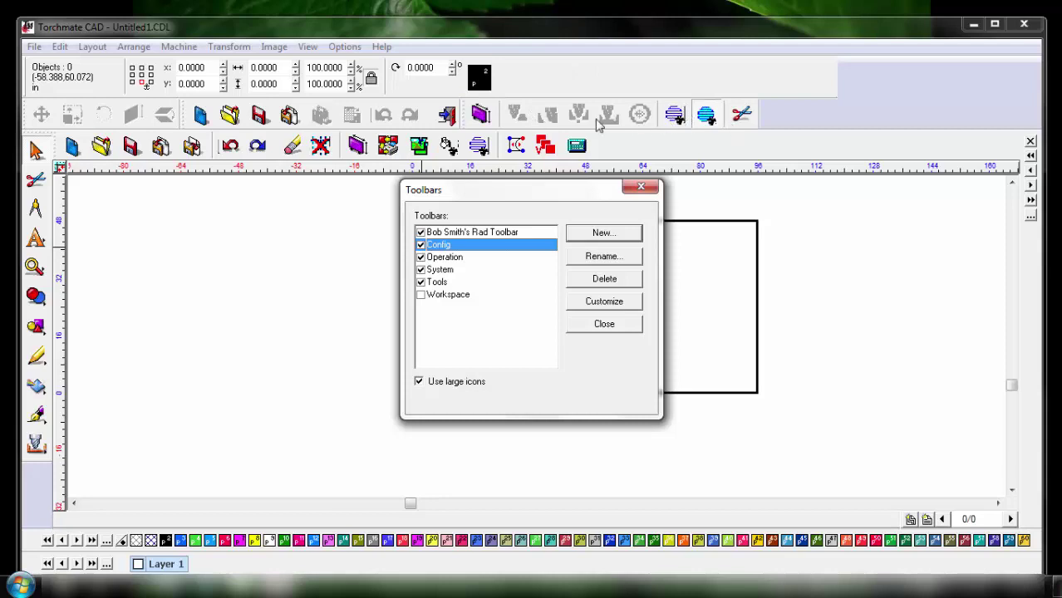
{"action": "left_click", "coordinate": [421, 245]}
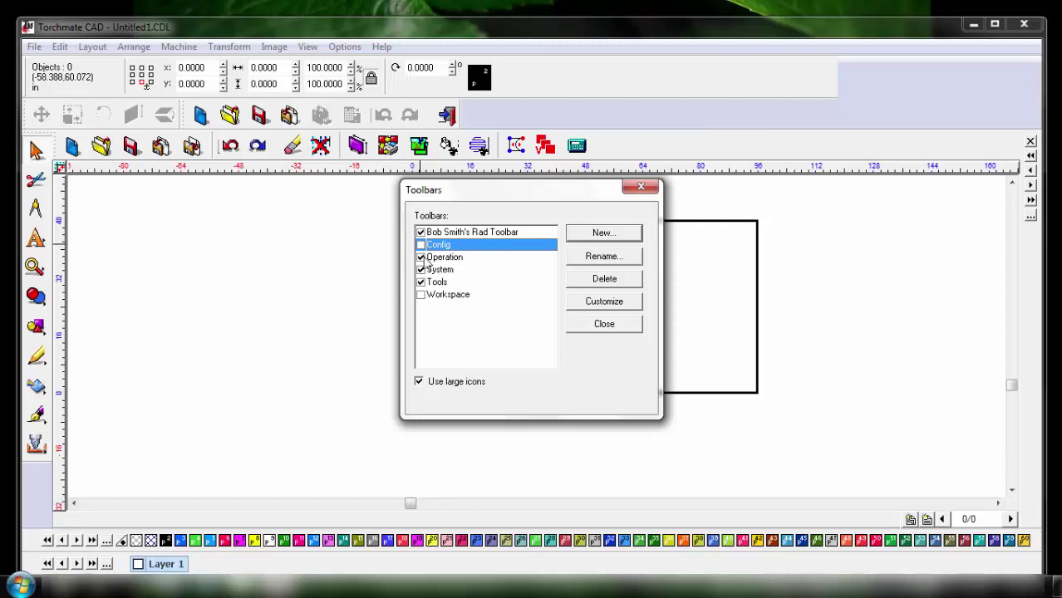
{"action": "left_click", "coordinate": [420, 257]}
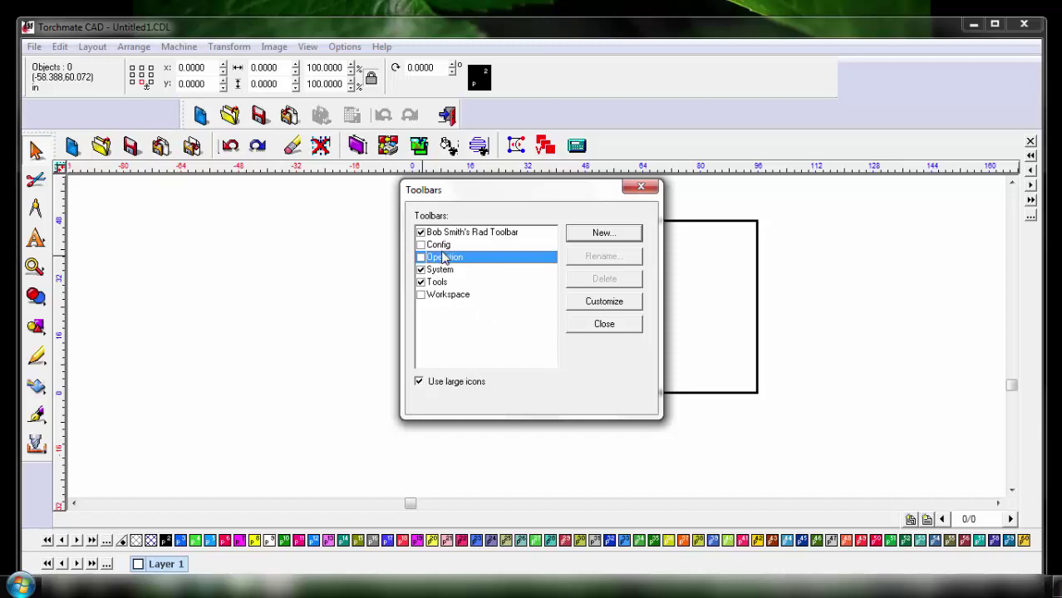
{"action": "left_click", "coordinate": [420, 270]}
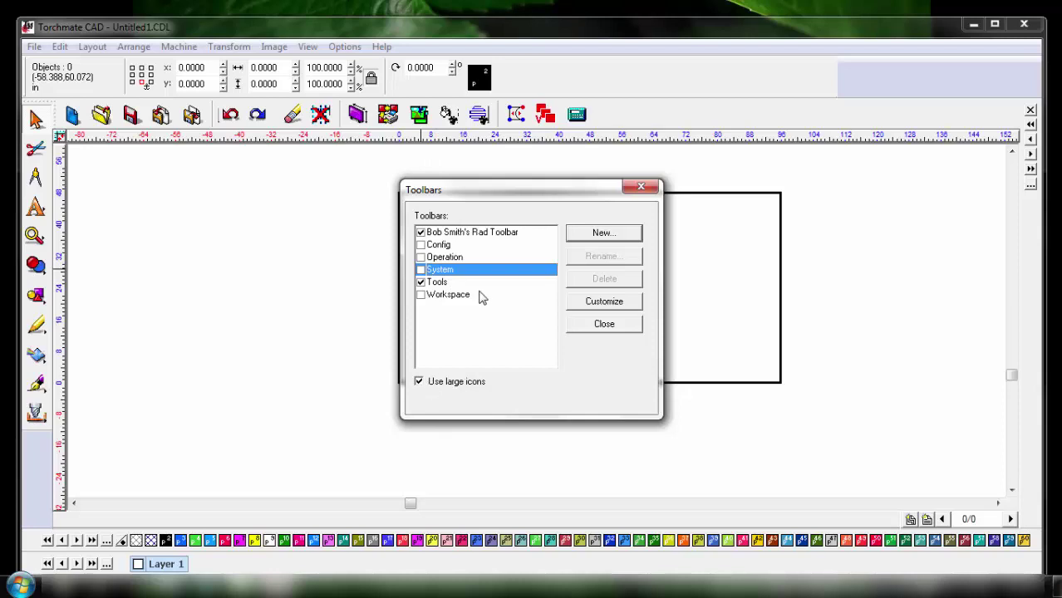
{"action": "left_click", "coordinate": [612, 325]}
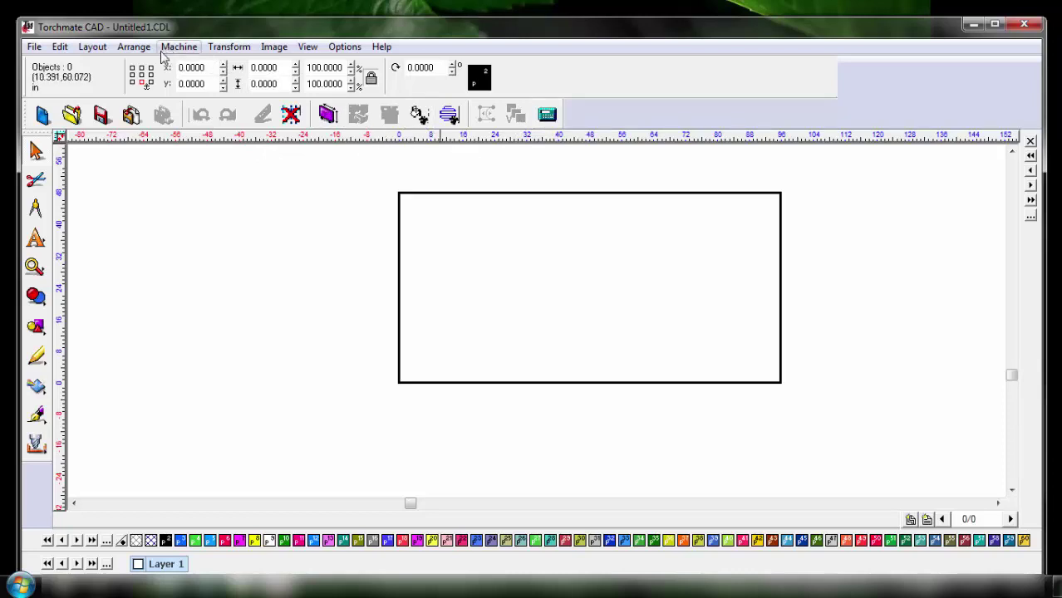
{"action": "left_click", "coordinate": [134, 47]}
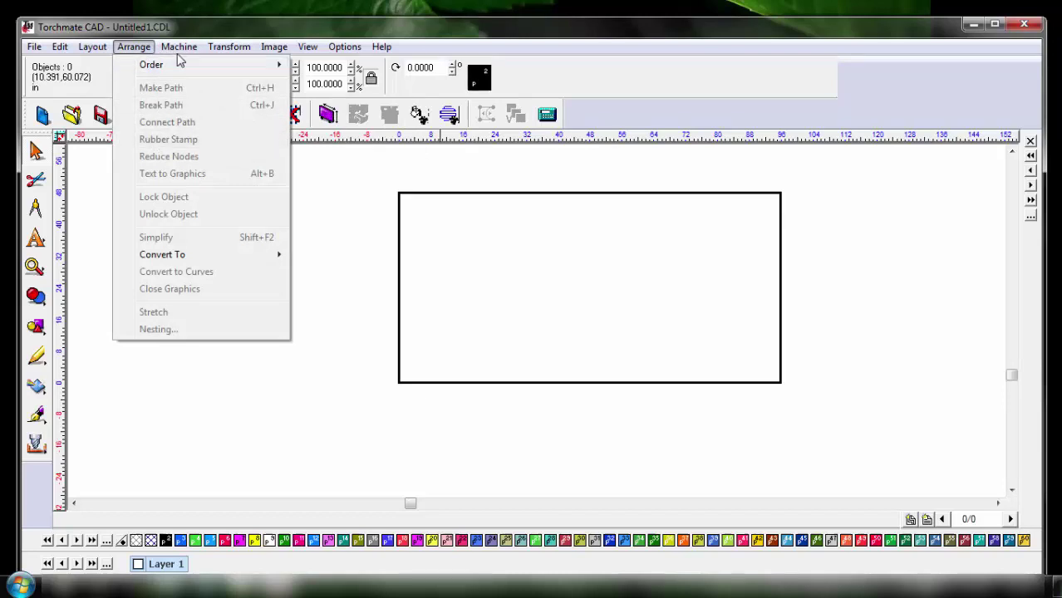
{"action": "mouse_move", "coordinate": [179, 46]}
{"action": "mouse_move", "coordinate": [274, 47]}
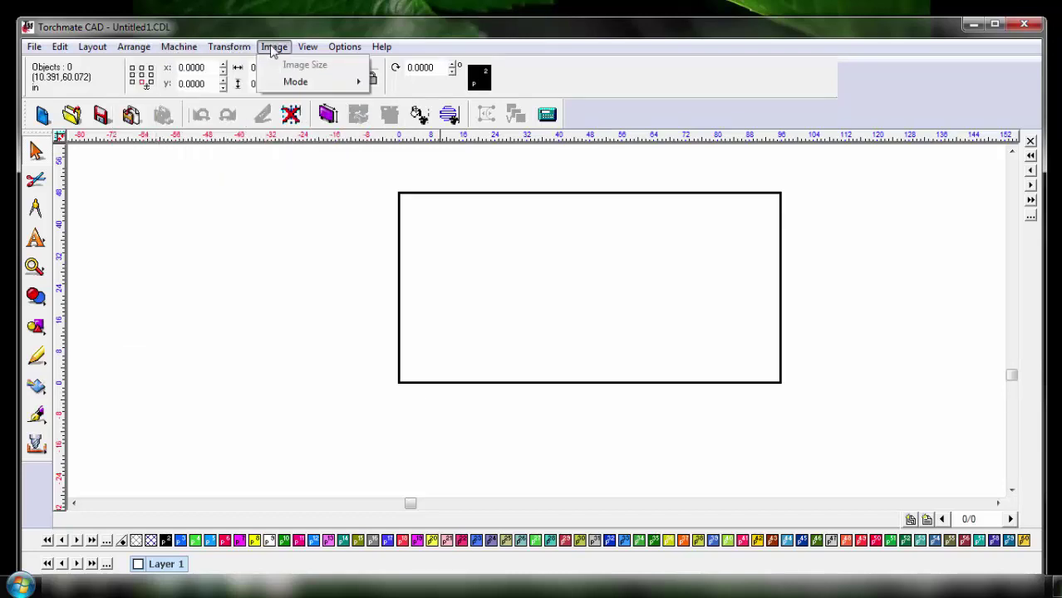
{"action": "mouse_move", "coordinate": [93, 48]}
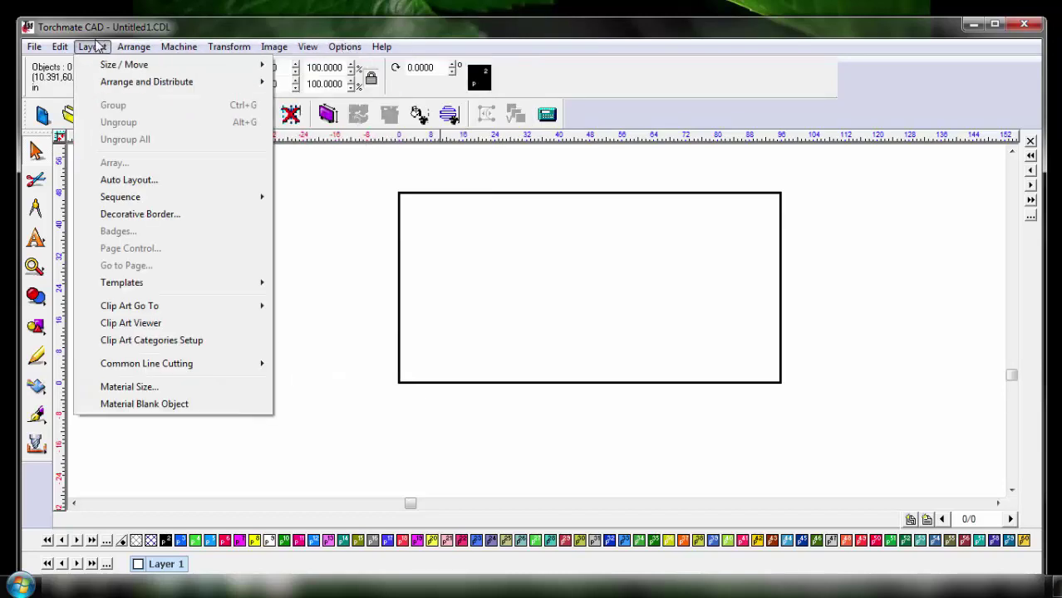
{"action": "left_click", "coordinate": [336, 197]}
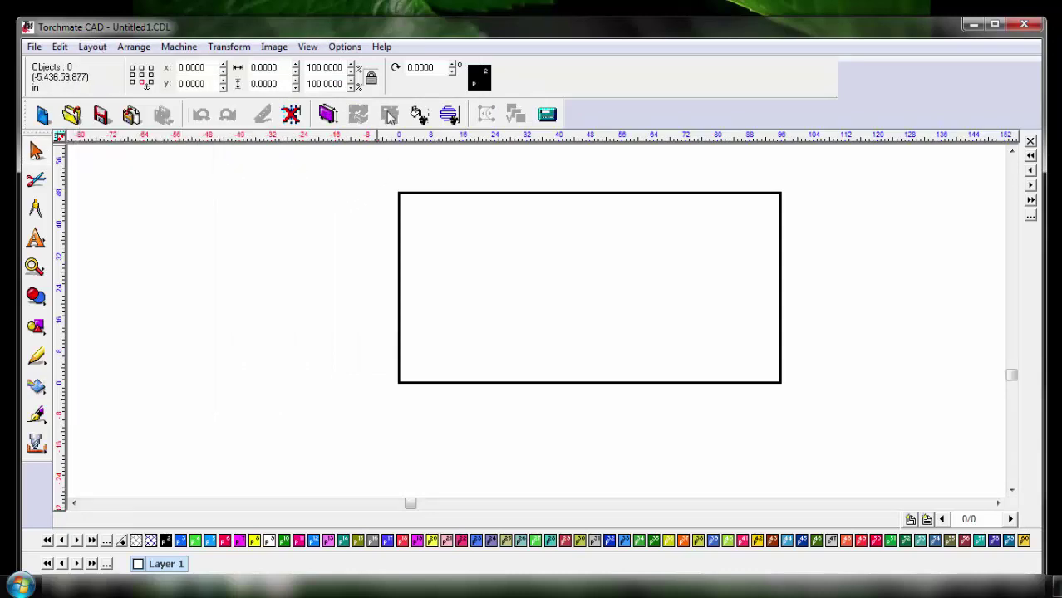